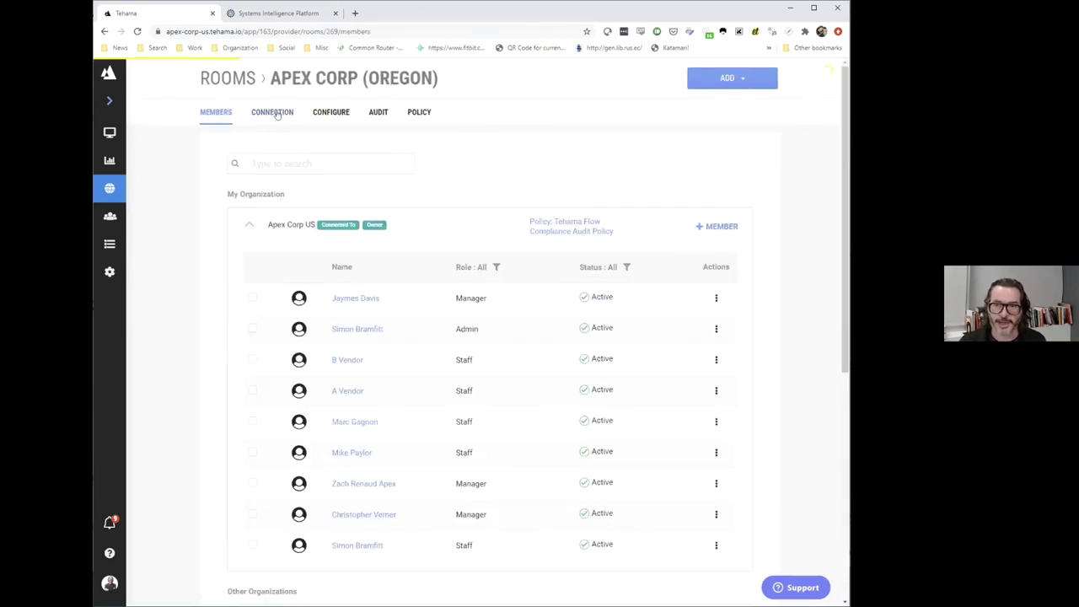
- Review the Apex Corp (Oregon) room's connection status, custom firewall rules and inferred firewall rules
click(274, 113)
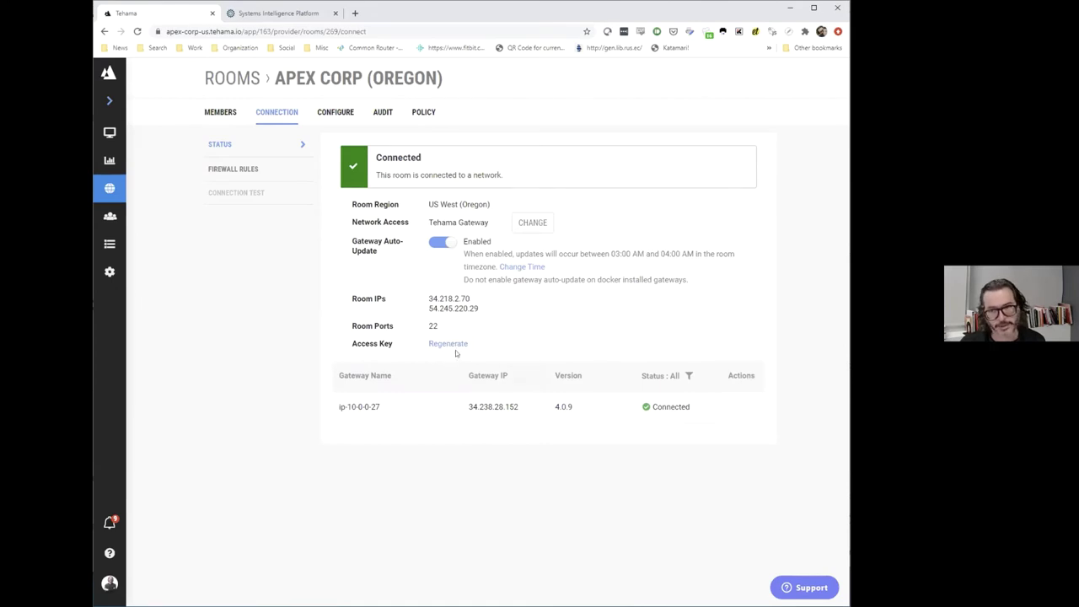
click(232, 169)
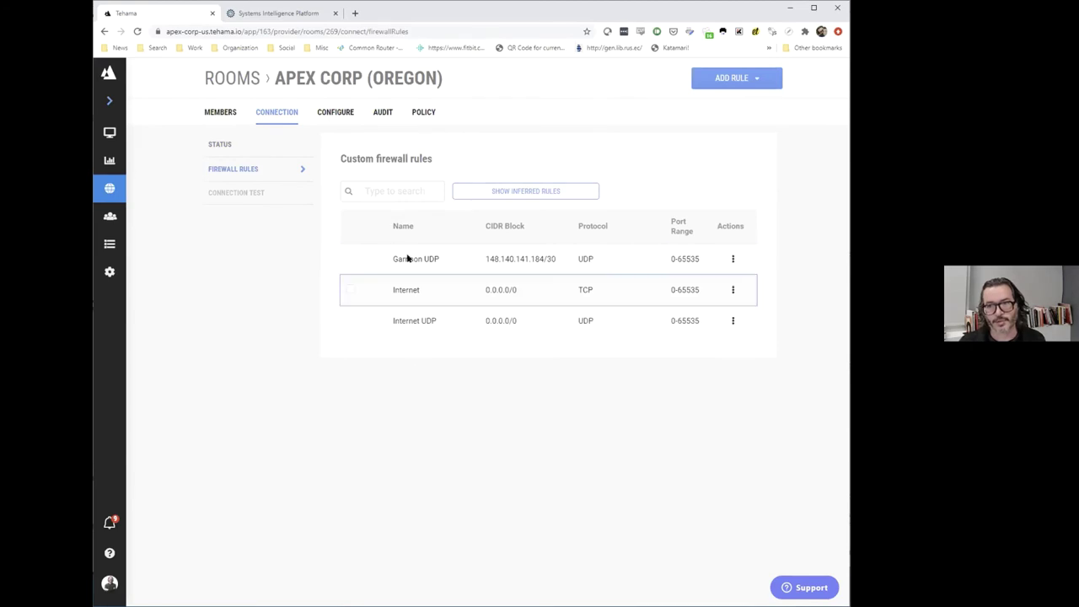
click(501, 191)
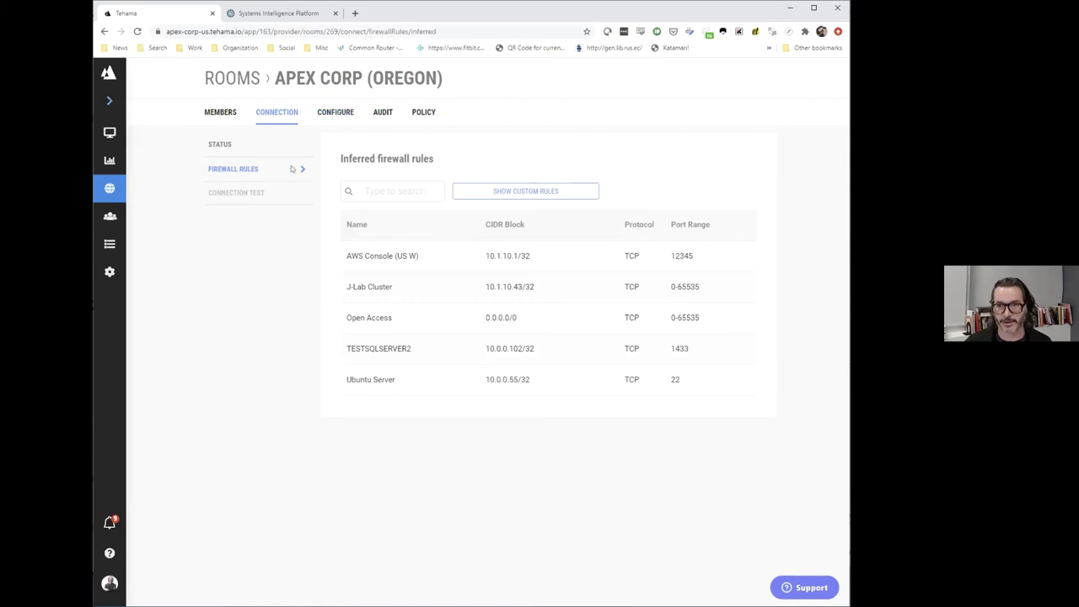
- Browse the room's Cassandra and Generic secrets folders and inspect the AWS Console (US W) asset's details
click(335, 112)
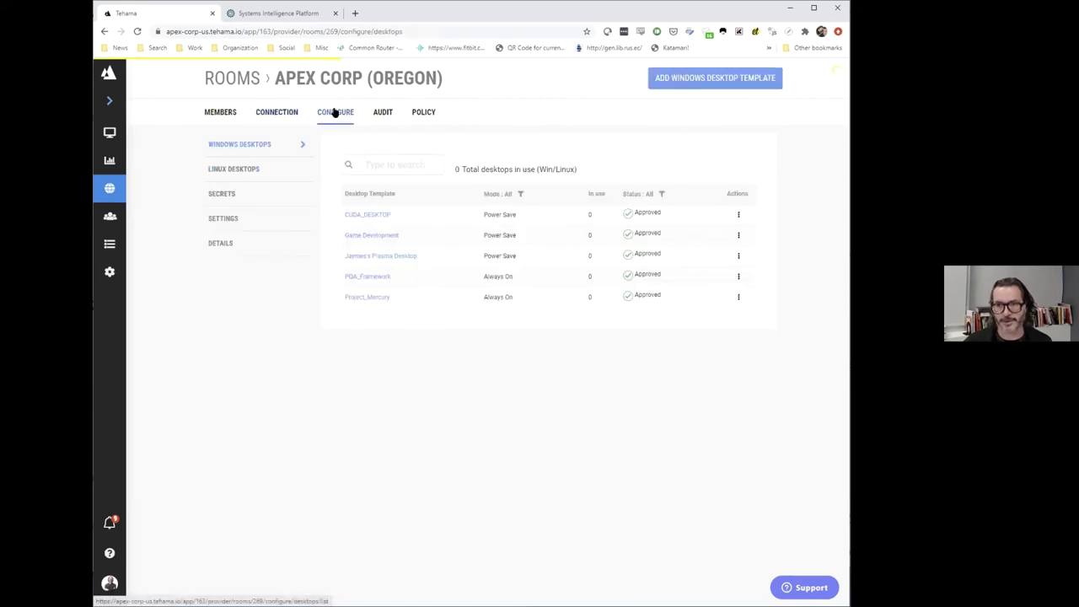
click(217, 194)
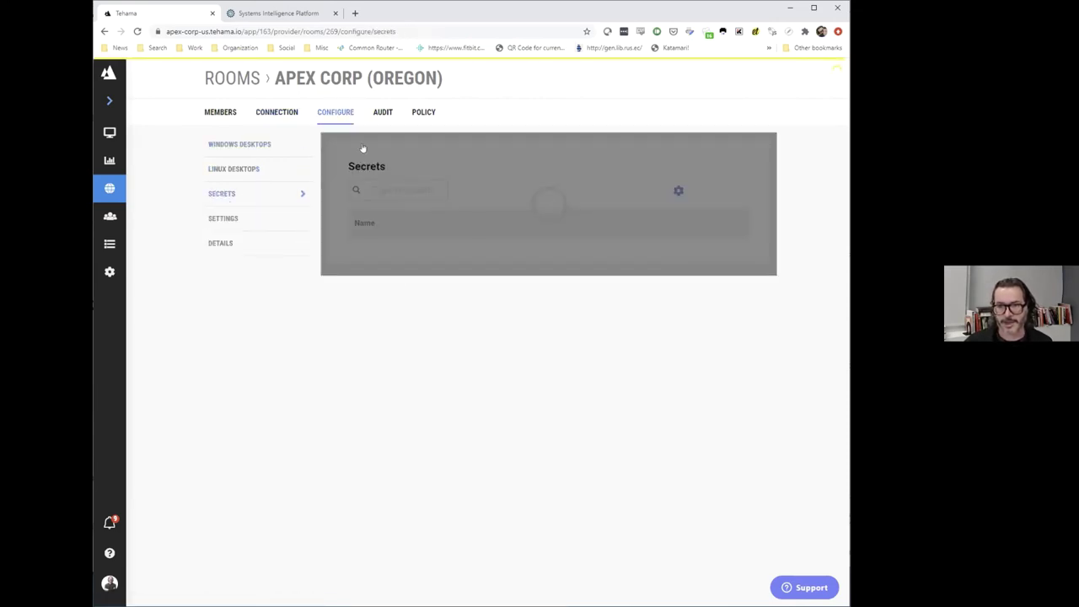
click(385, 254)
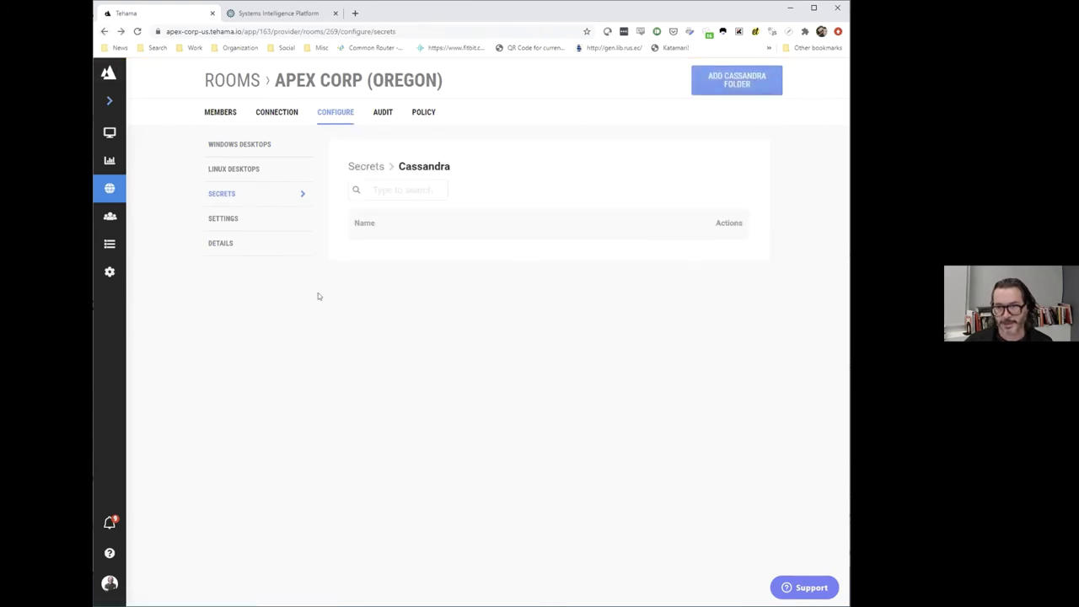
click(222, 195)
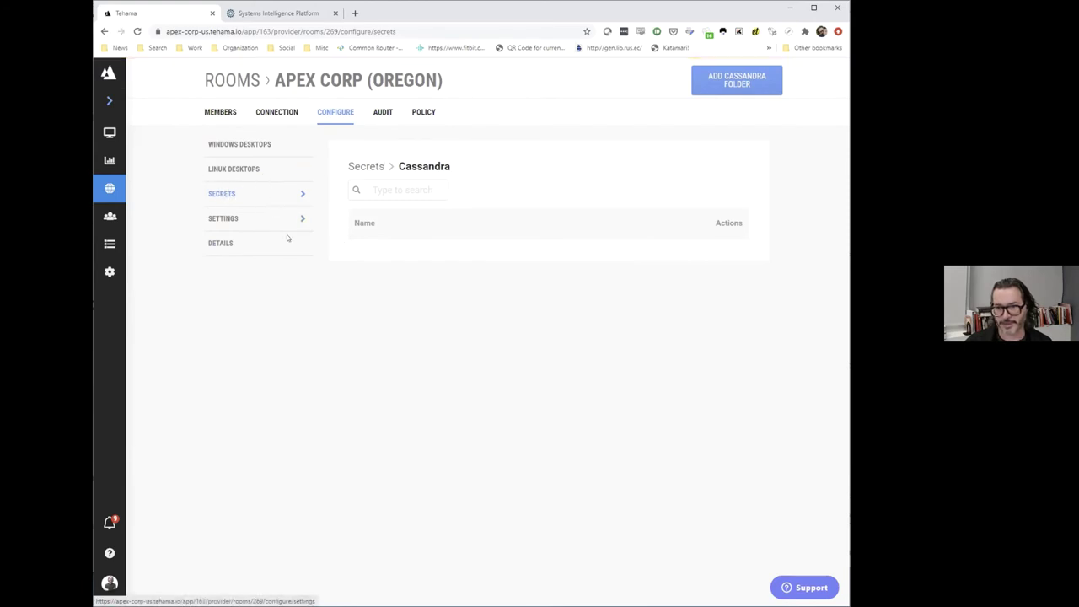
click(366, 169)
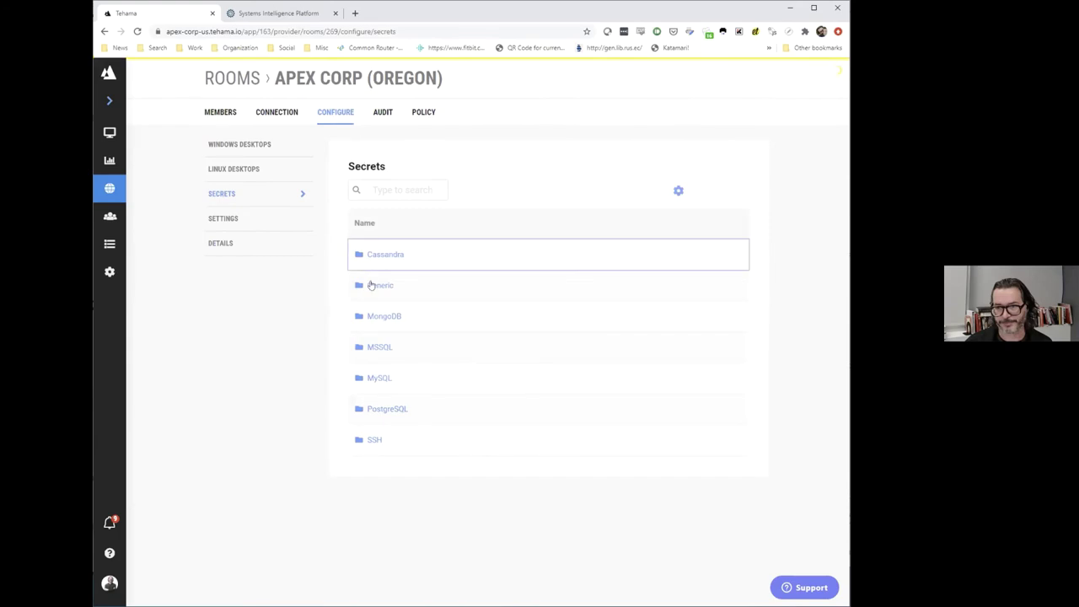
click(375, 285)
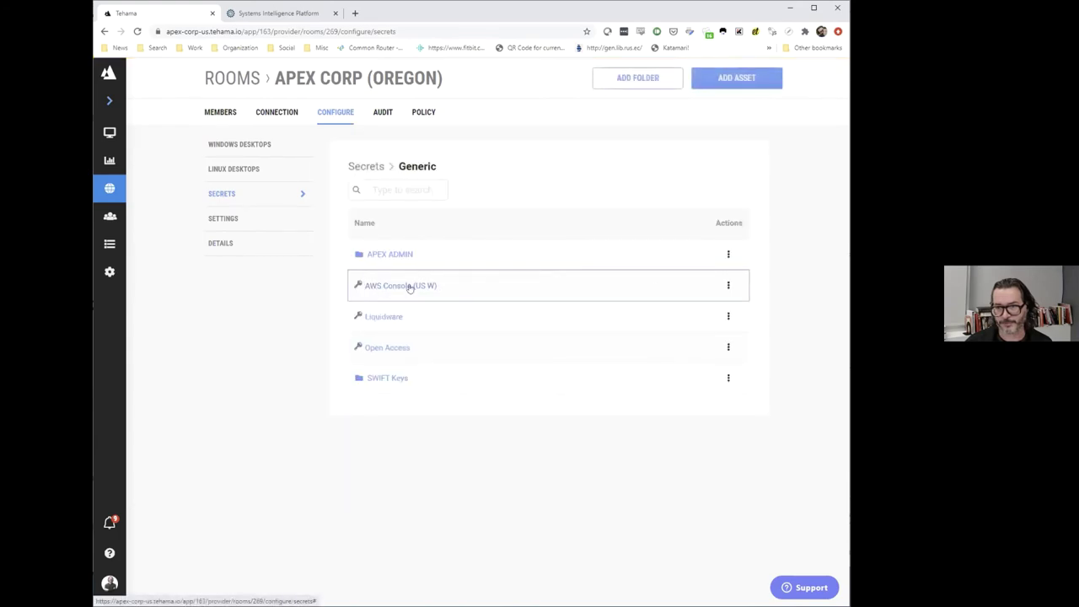
click(728, 286)
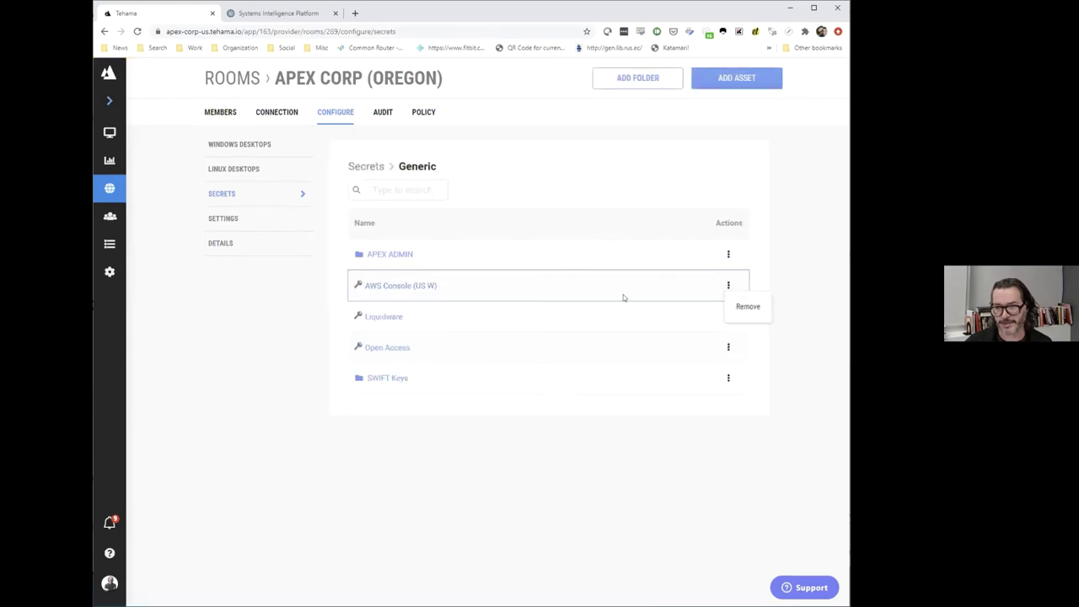
click(411, 286)
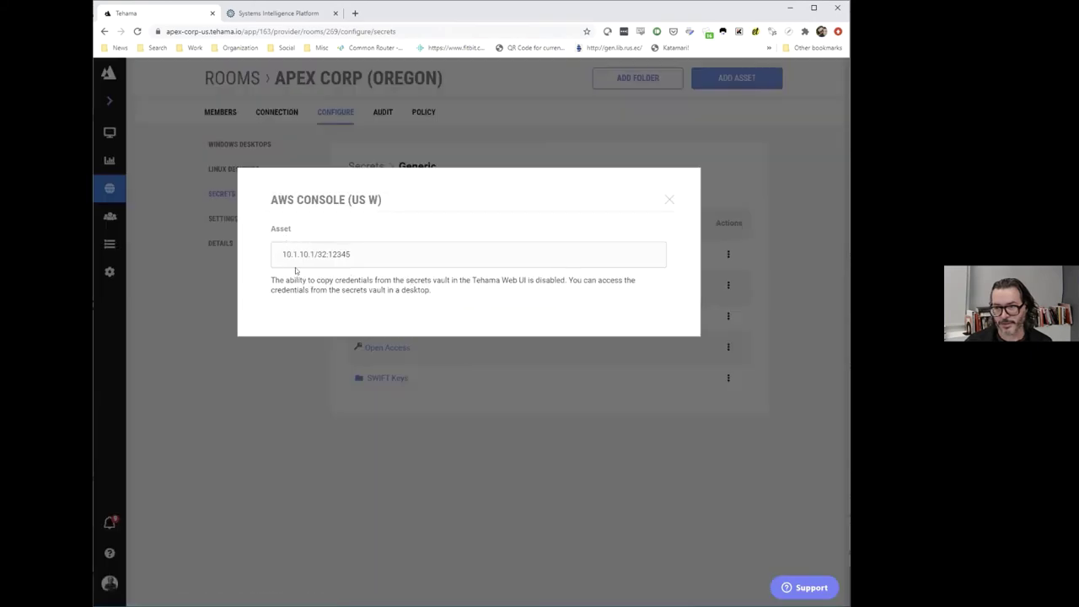
click(669, 200)
- Recheck the room's inferred firewall rules and view its configured Linux desktop templates
click(279, 112)
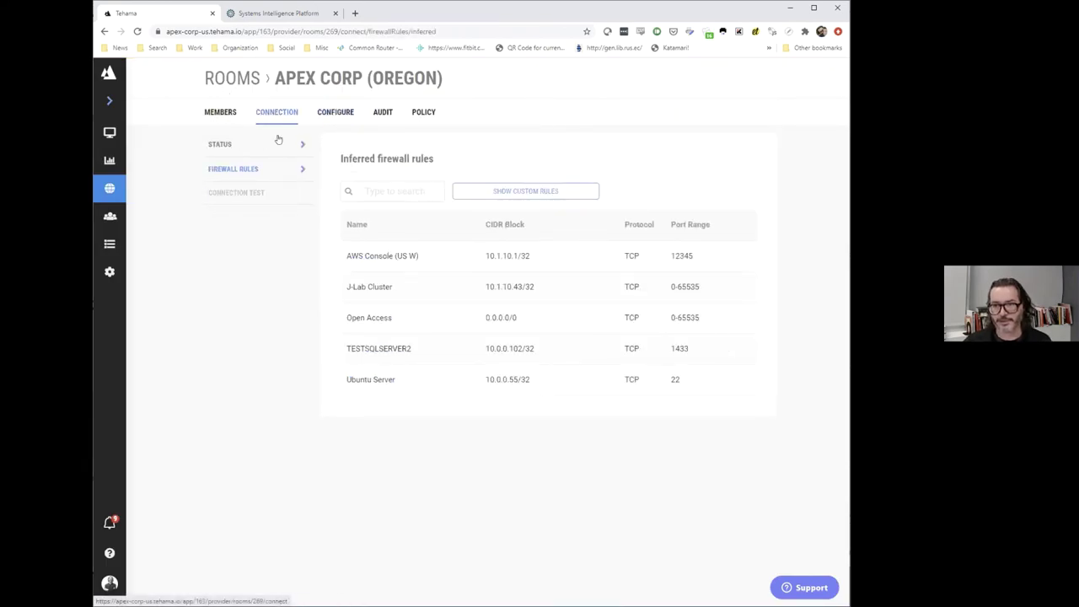
click(335, 112)
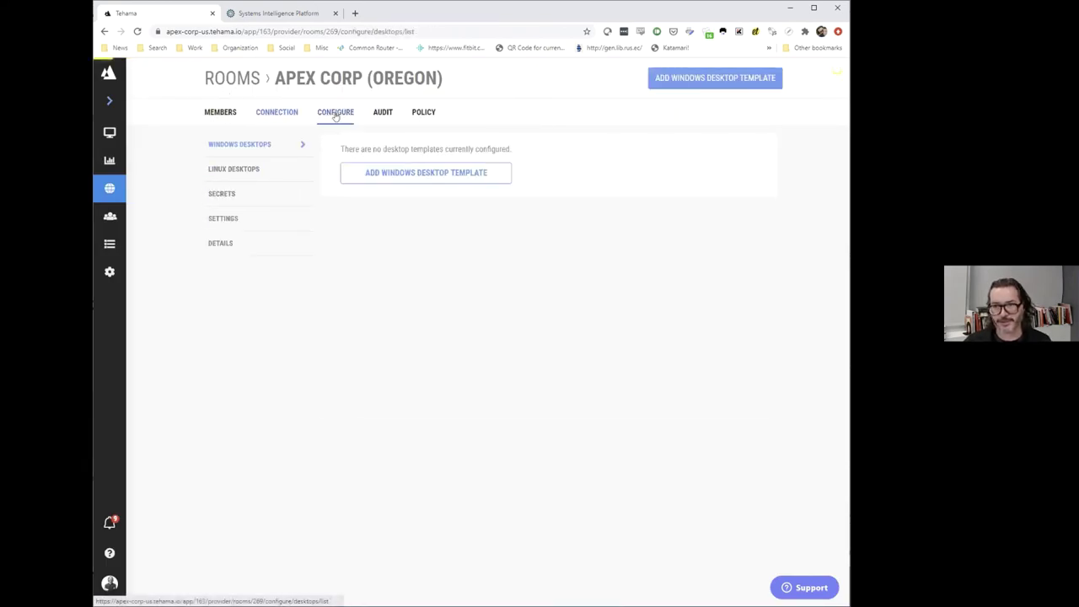
click(233, 170)
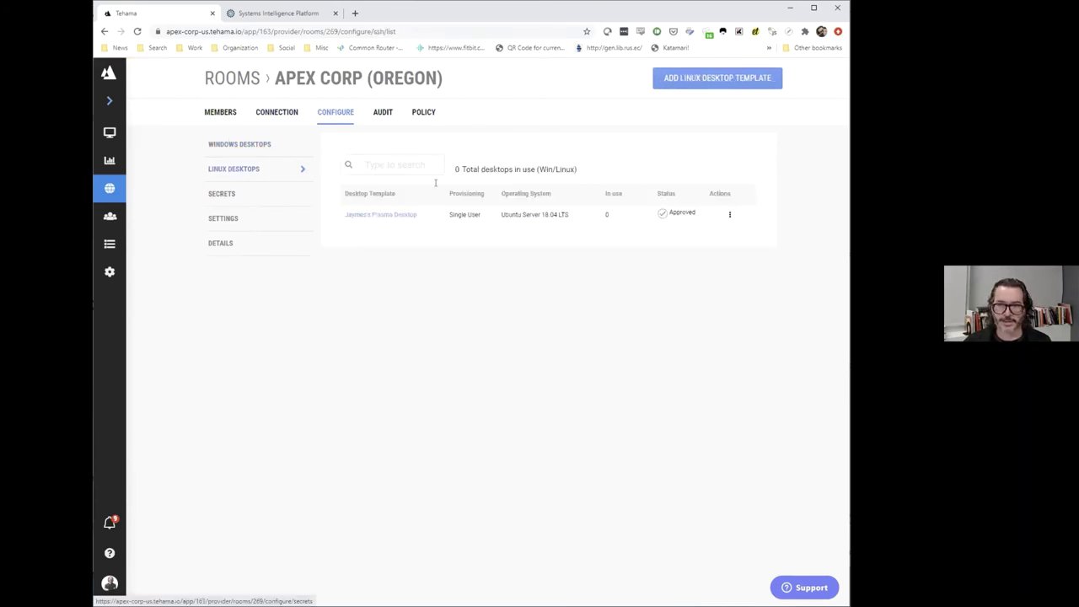
- Show the room's members, collapsing the Apex Corp US organization and expanding Liquidware
click(216, 112)
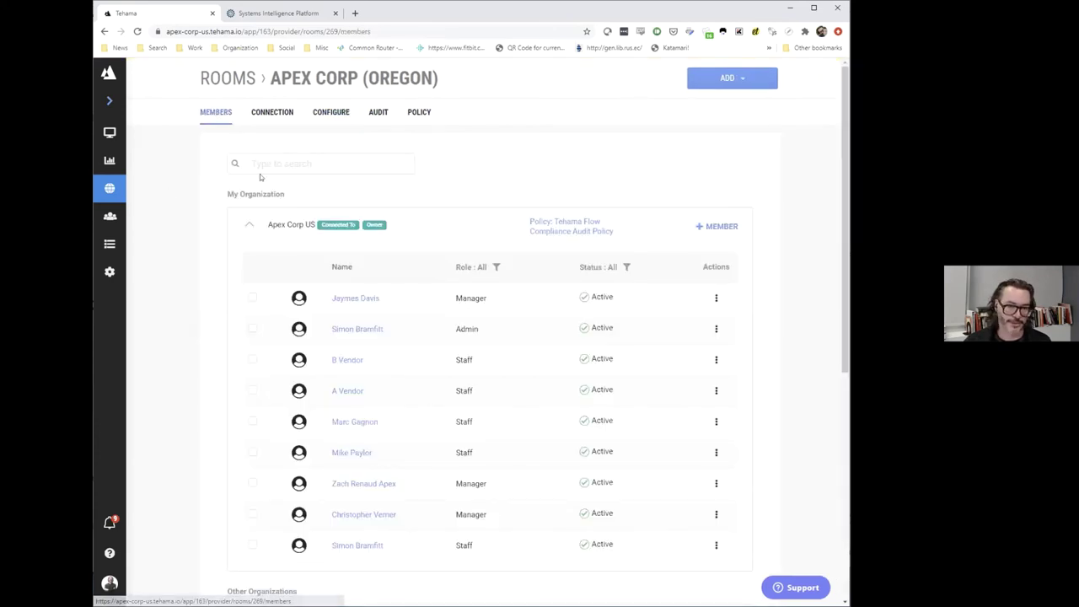
click(250, 225)
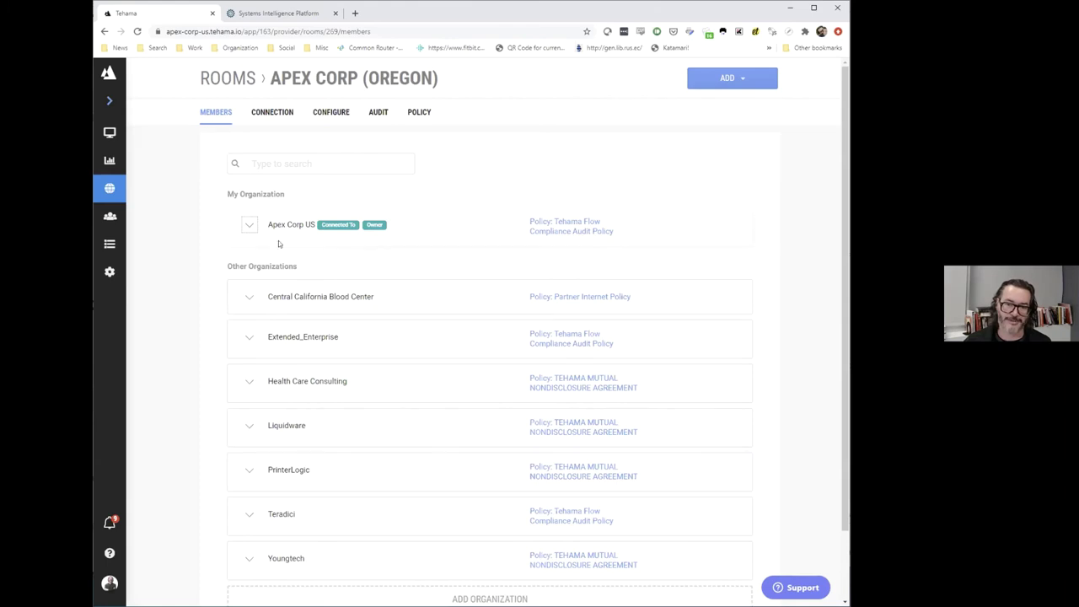
click(249, 429)
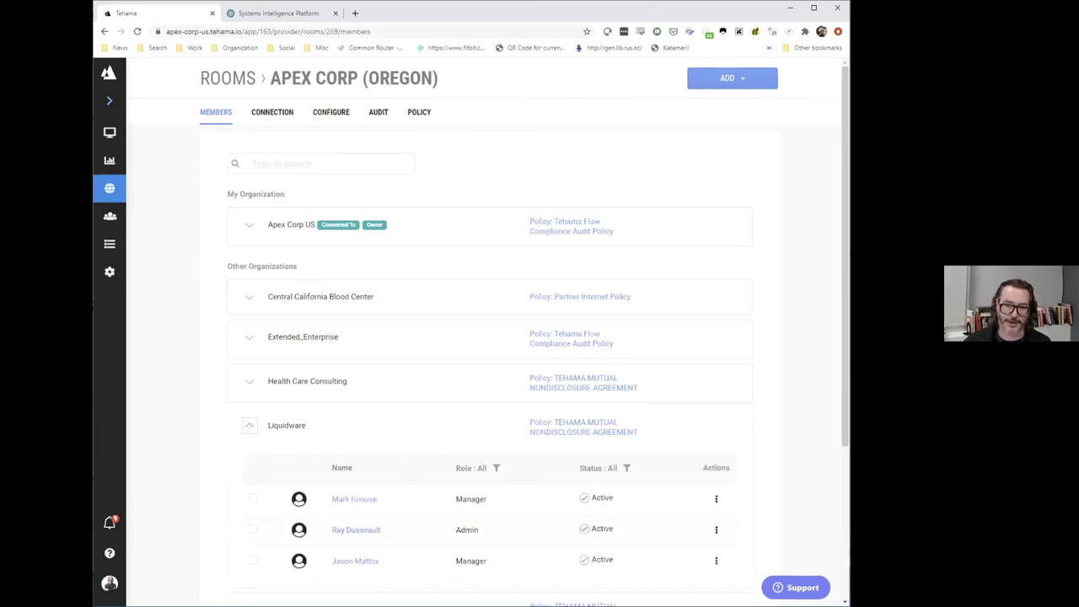
- Examine the audit activity stream of the Apex Corp (Oregon) room
click(377, 113)
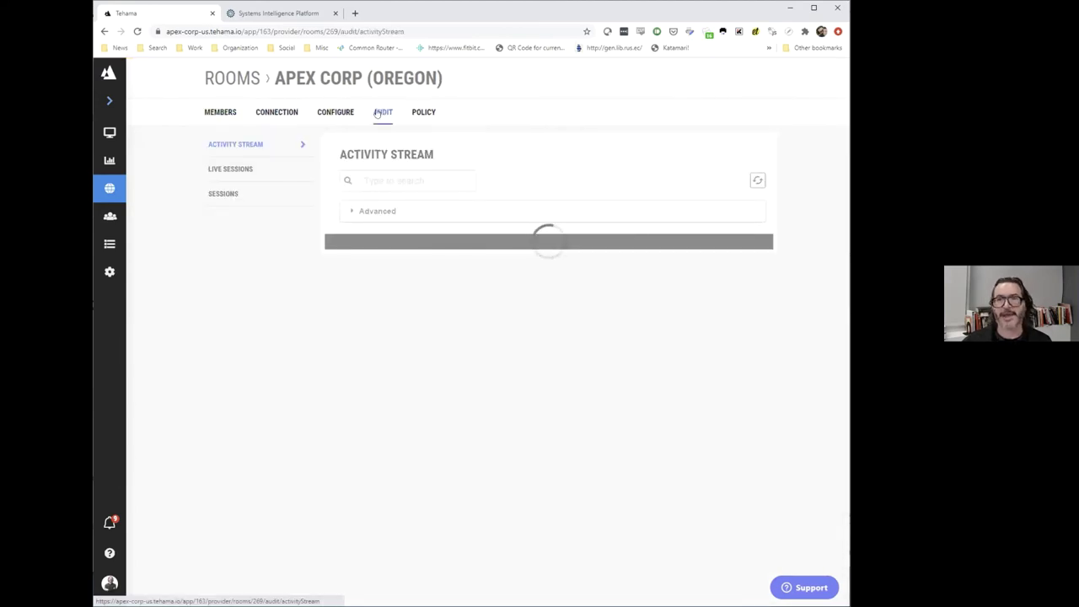
scroll(523, 292, down, 1)
scroll(523, 292, down, 2)
scroll(527, 254, down, 5)
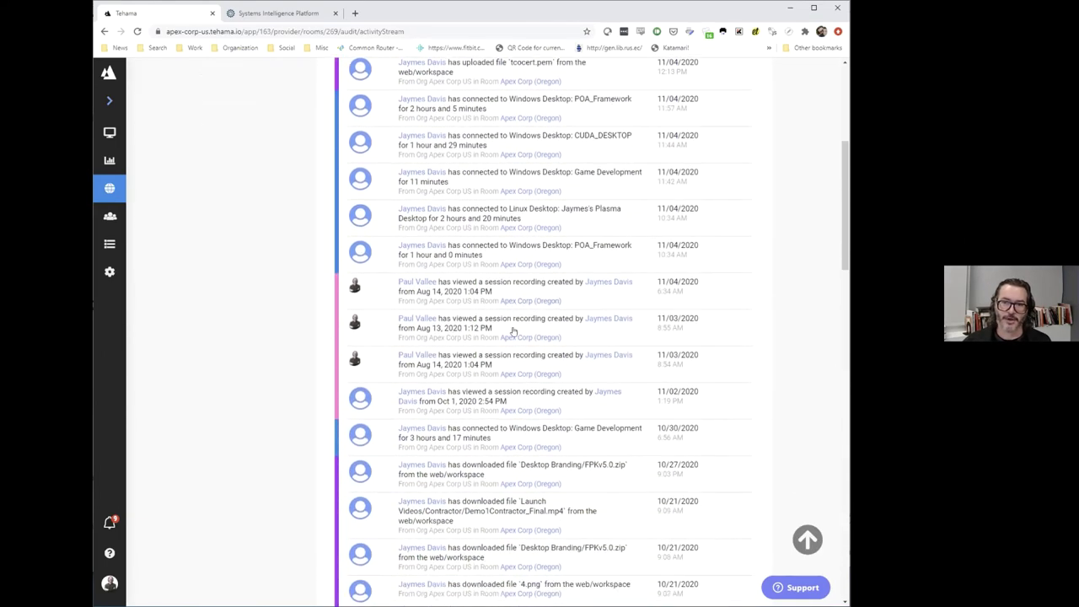
scroll(513, 331, down, 8)
scroll(513, 327, up, 9)
scroll(515, 330, up, 4)
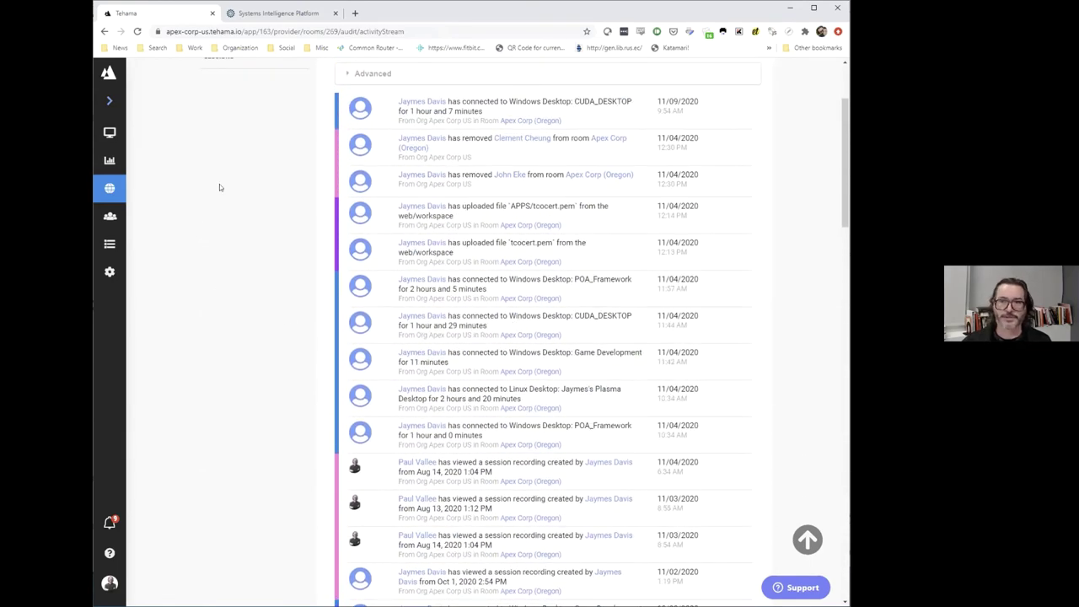
scroll(252, 251, up, 3)
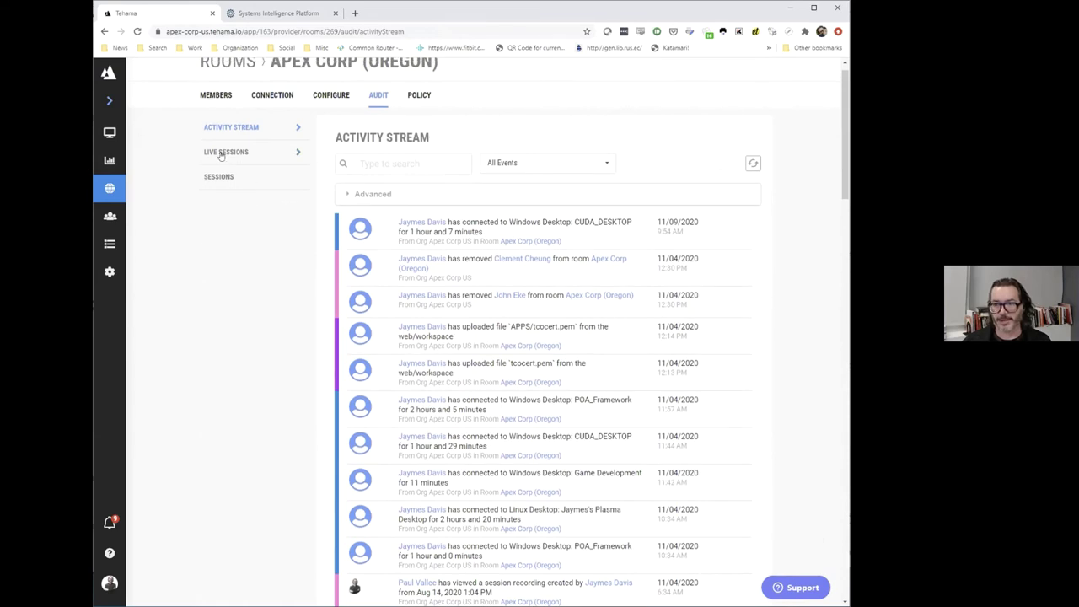
- Play the recorded session from Aug 21, 2020 8:04 AM, skip ahead in it, and check the room's live sessions
click(219, 178)
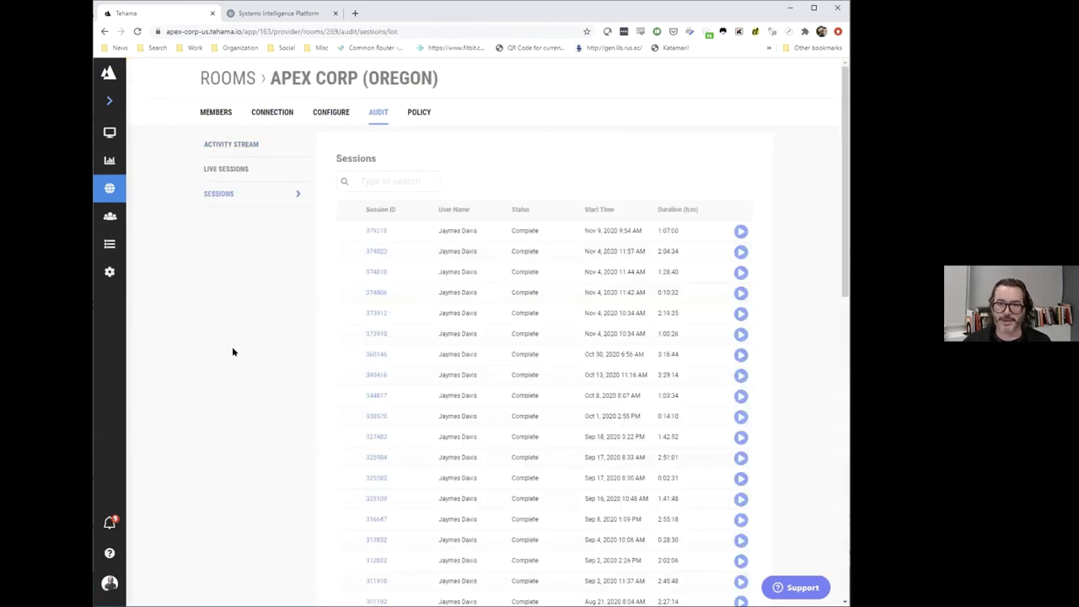
scroll(236, 352, down, 3)
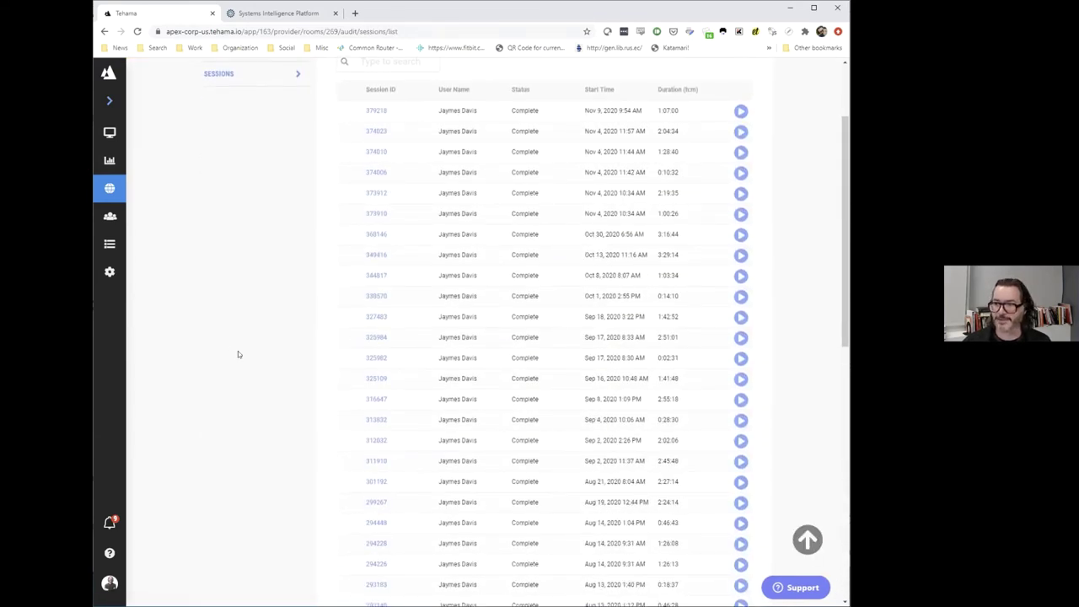
scroll(237, 354, down, 3)
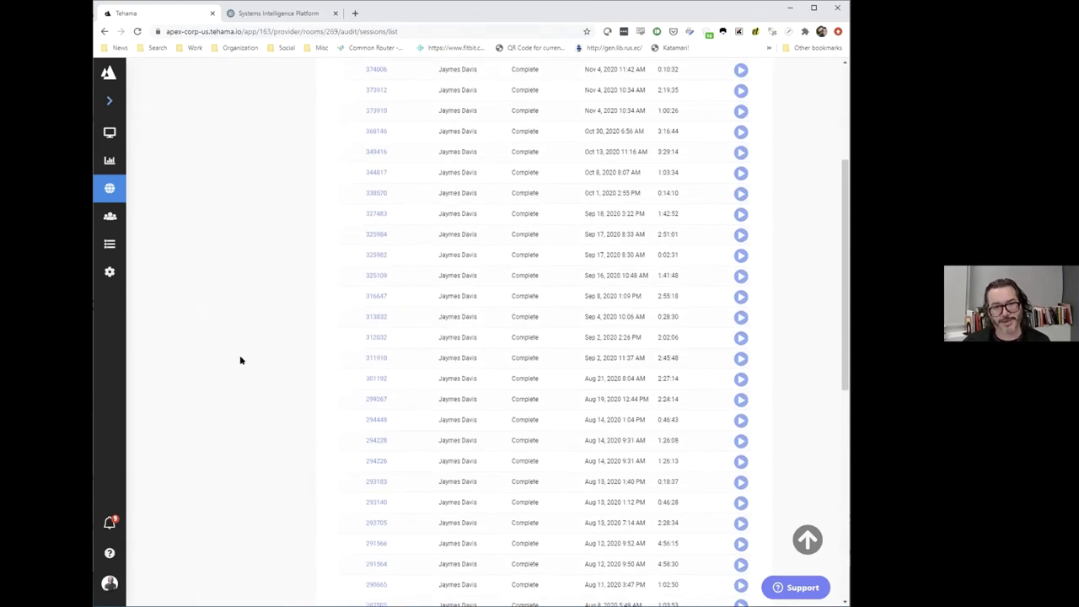
scroll(240, 359, down, 1)
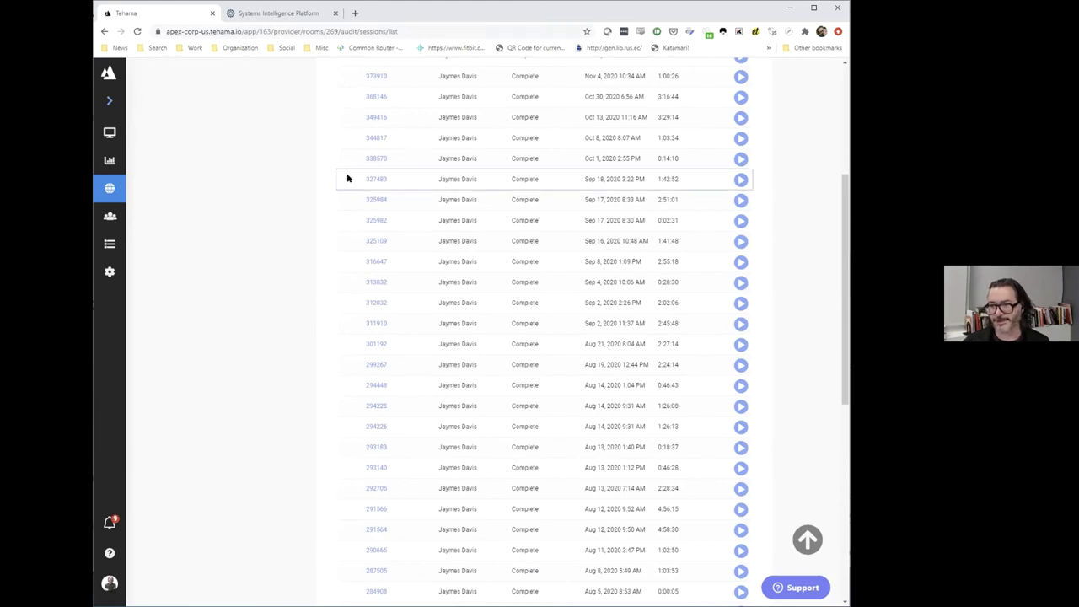
click(739, 344)
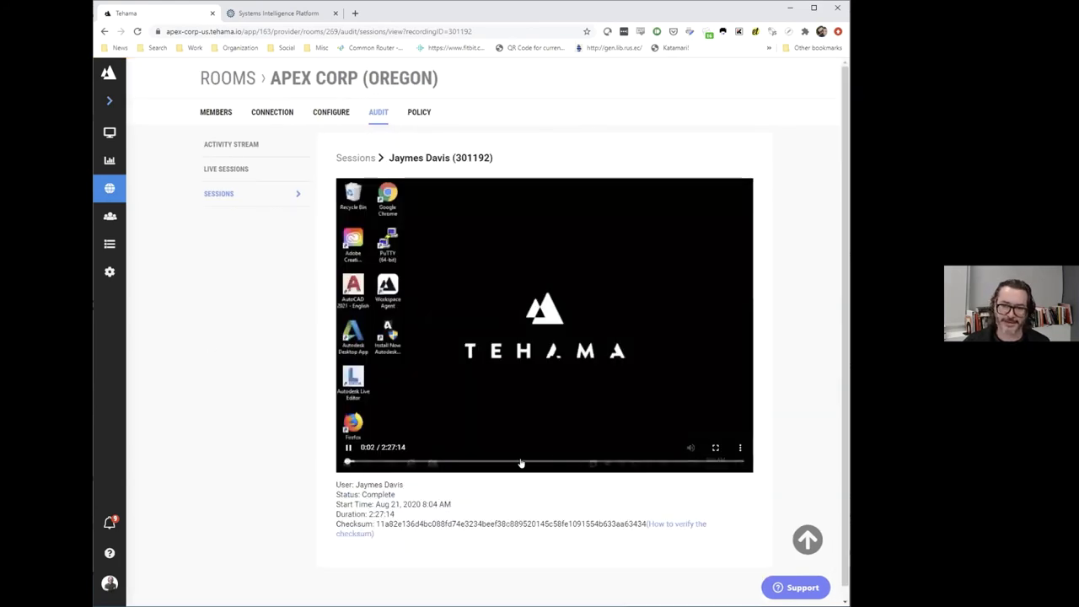
click(373, 462)
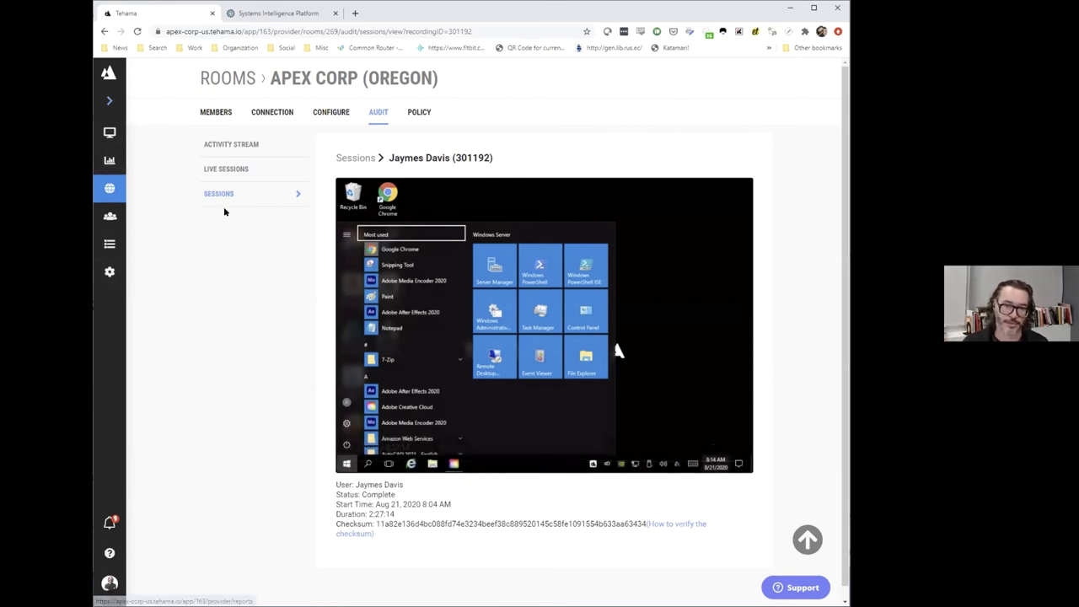
click(230, 169)
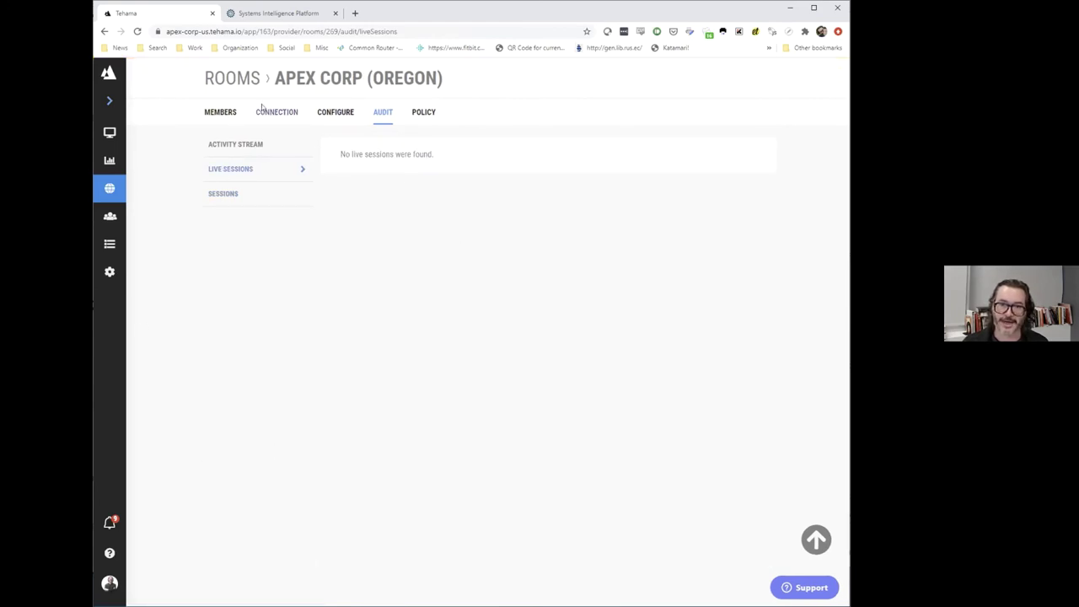
- Open the CyberSpooks room and connect to its Linux 2.0 (Pro) desktop
click(109, 74)
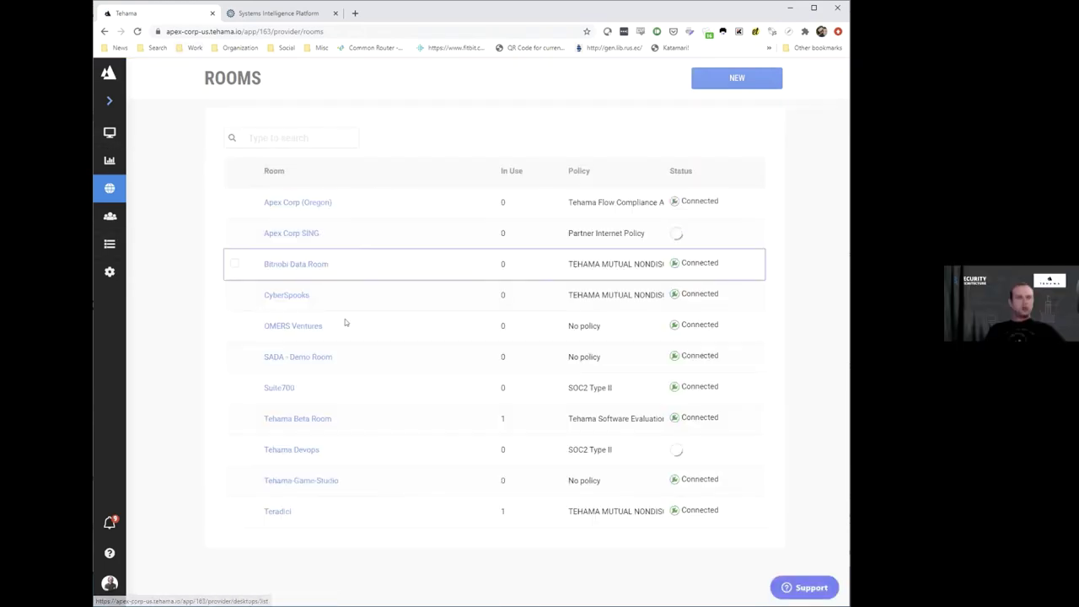
click(292, 294)
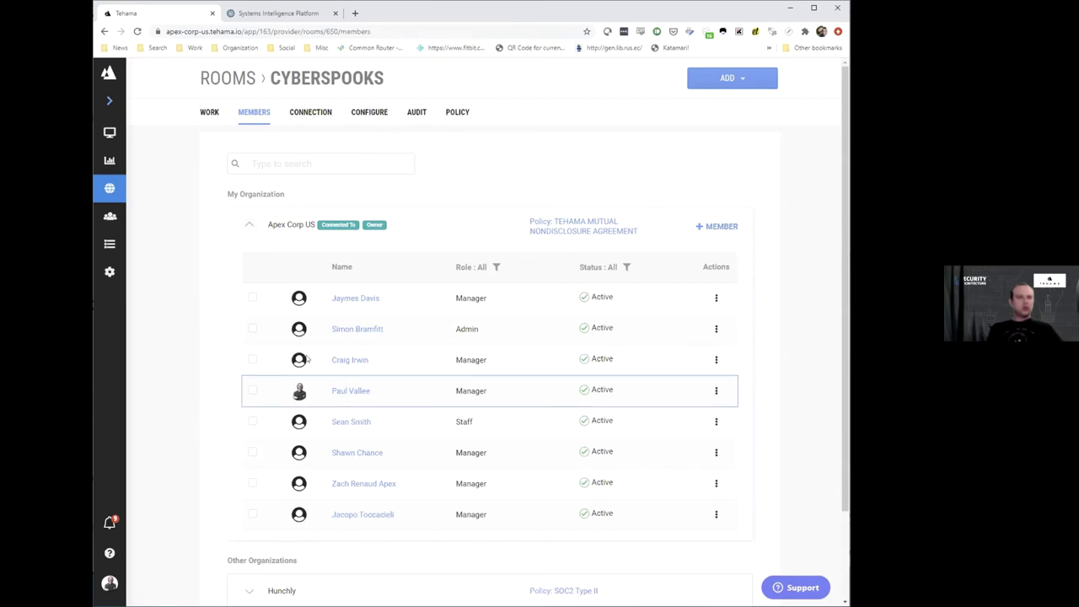
click(210, 112)
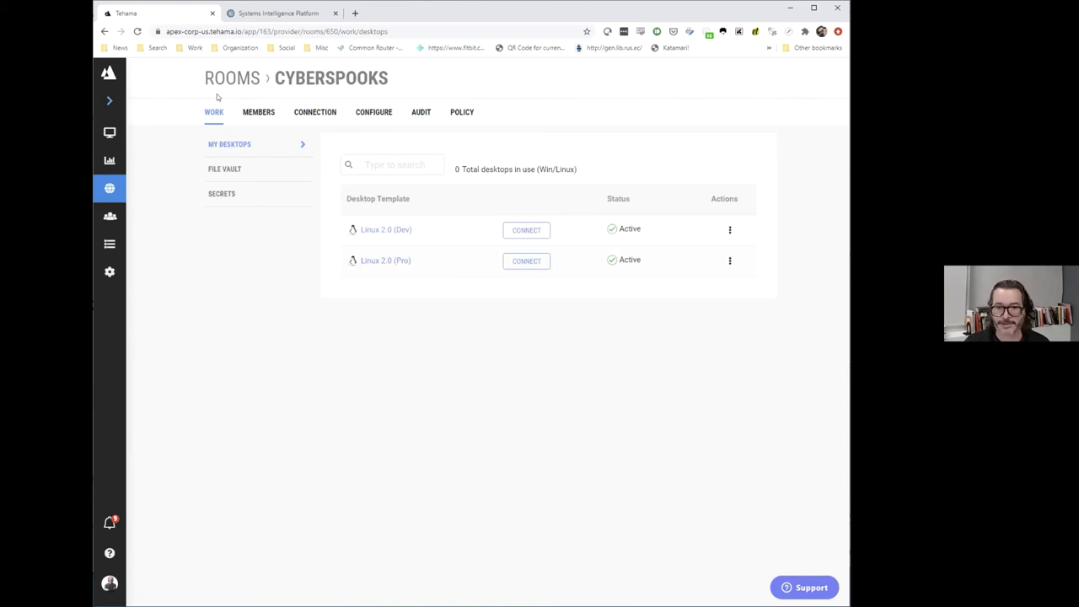
click(518, 265)
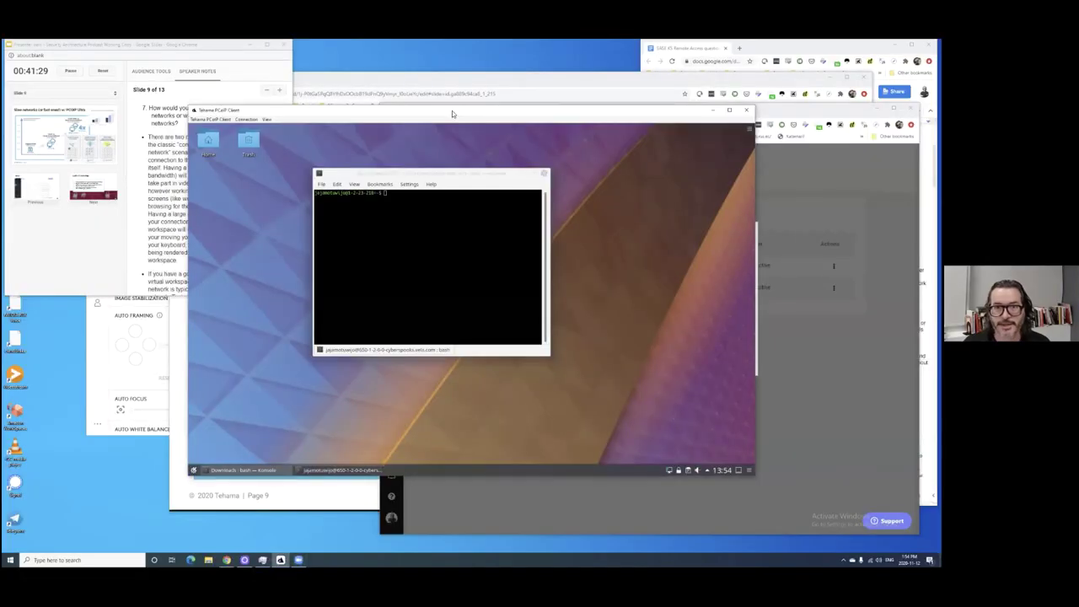
- Move the remote desktop window up and to the left, and run uptime in its terminal
drag(452, 109, 399, 78)
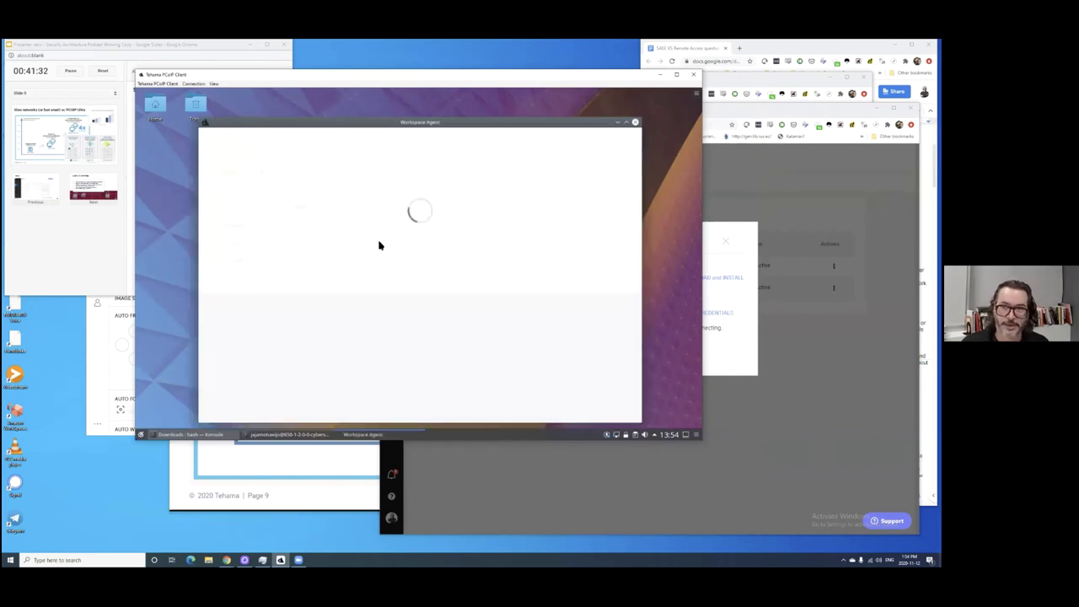
text(uptime)
key(Return)
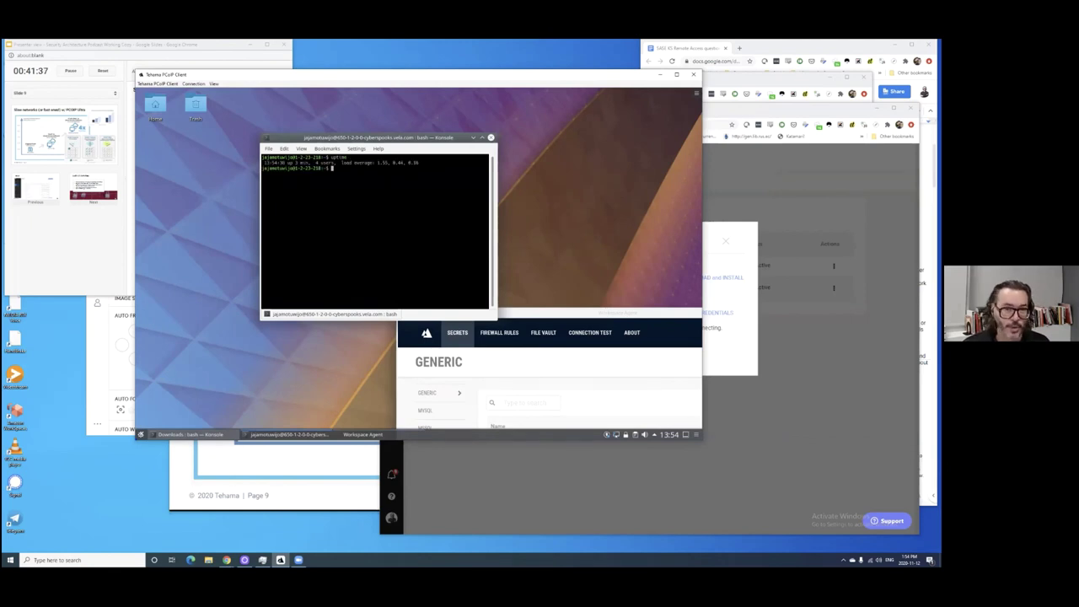
- Glance at the remote desktop's application launcher, and move its terminal window up and to the left
click(141, 434)
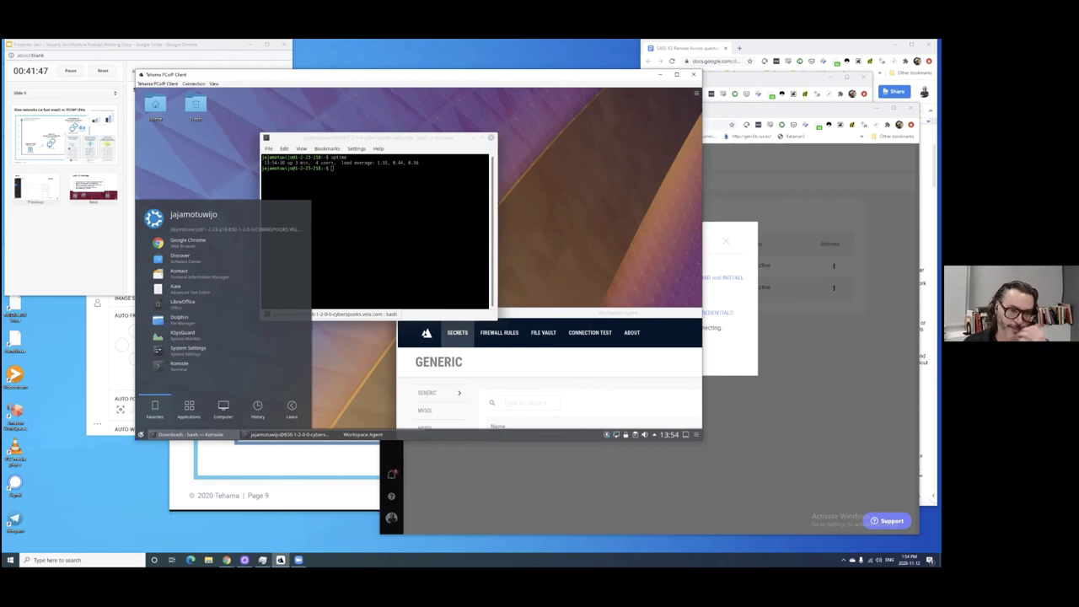
click(363, 250)
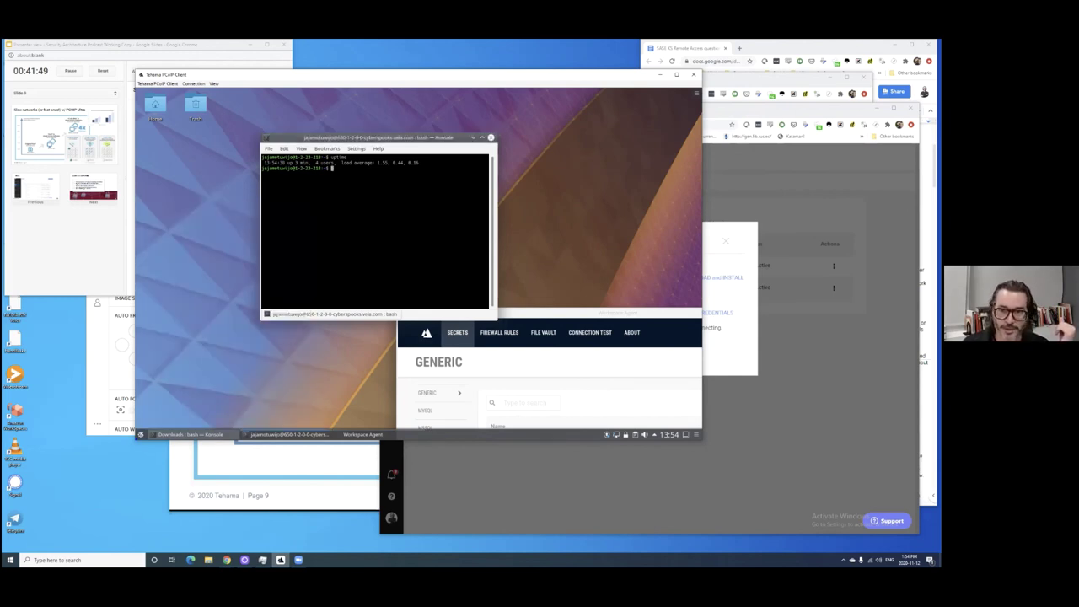
drag(437, 143, 355, 127)
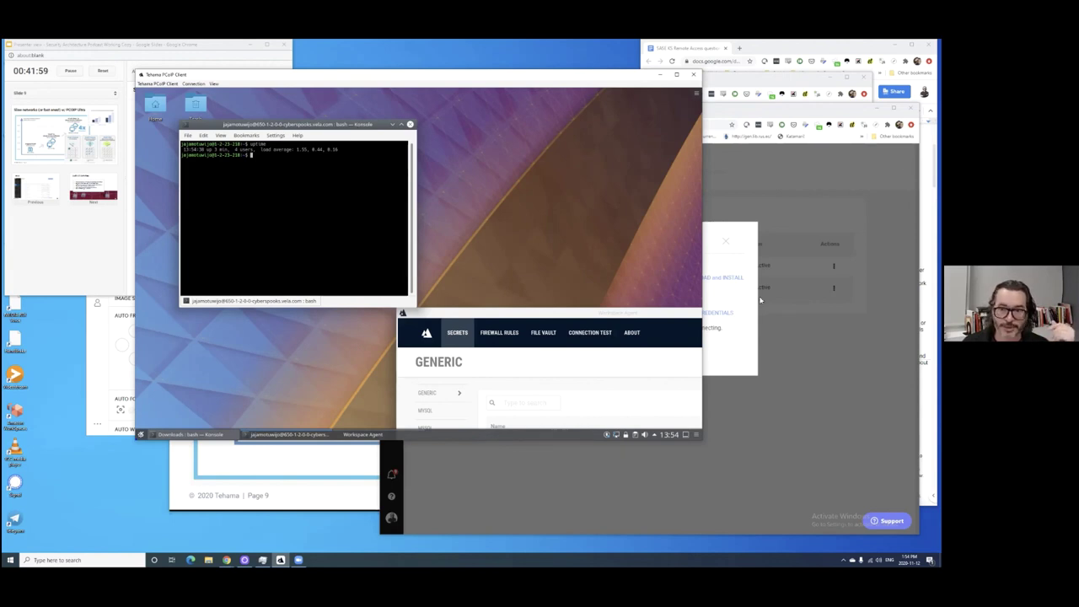
- Dismiss the desktop connection dialog and list the live sessions in the CyberSpooks room's audit area
click(729, 243)
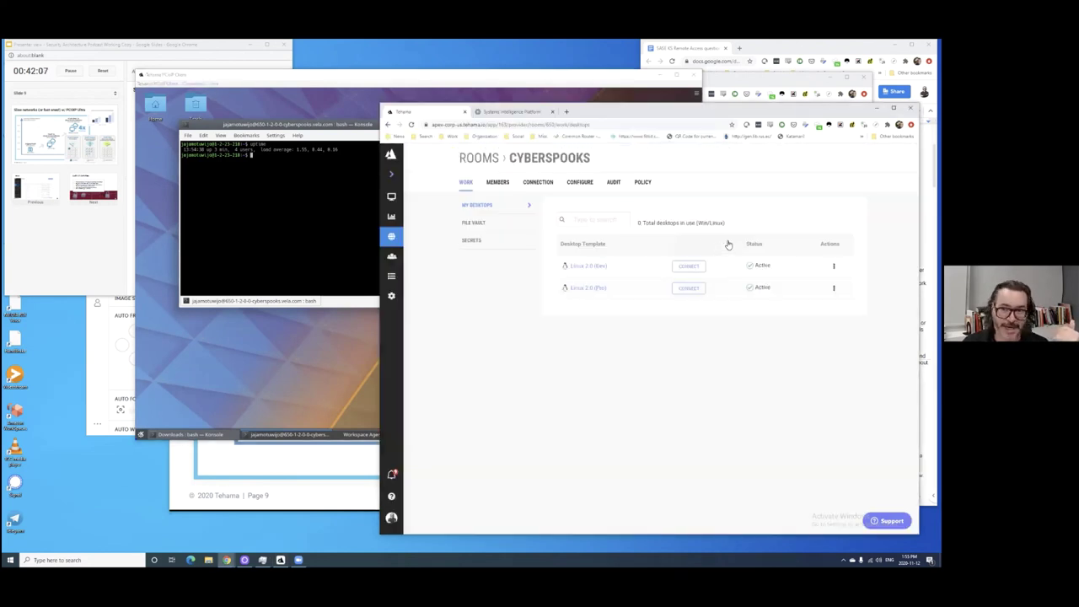
click(614, 184)
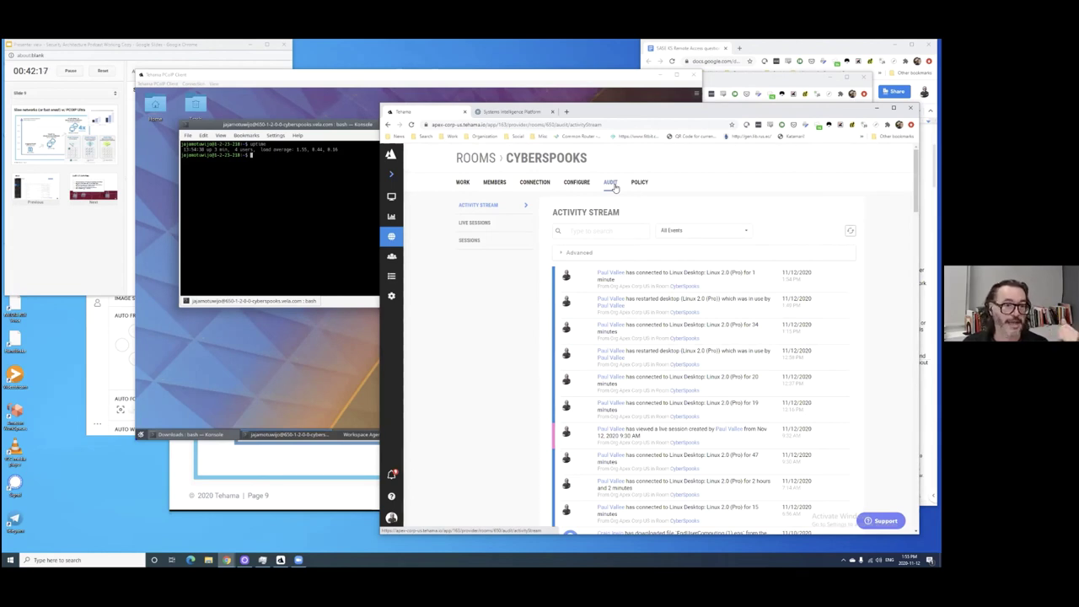
click(485, 221)
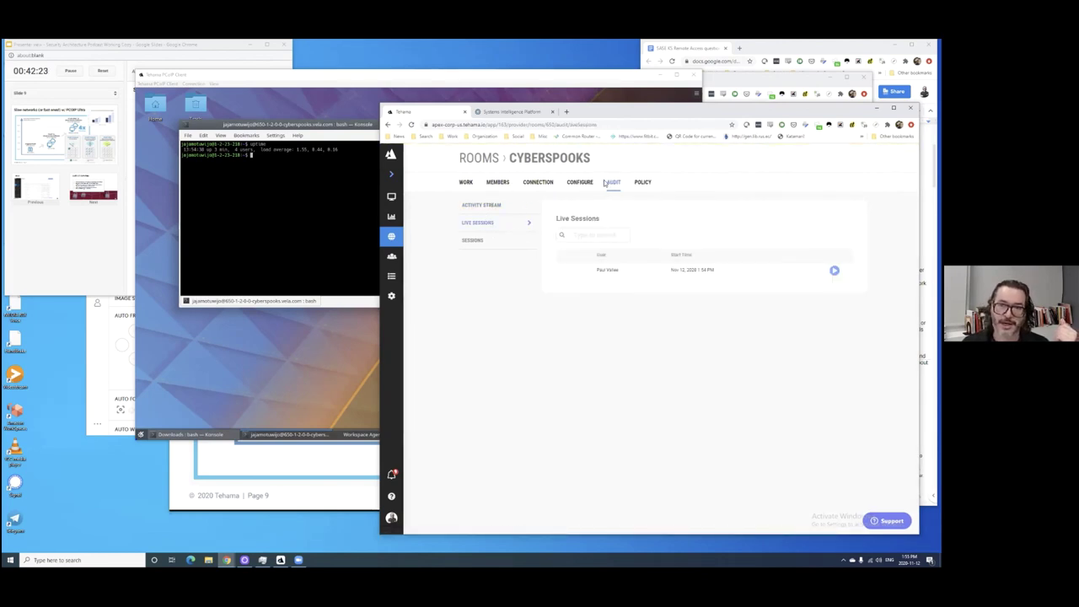
- Watch the running live session while bringing the Workspace Agent window to the front on the remote desktop
click(562, 270)
click(544, 518)
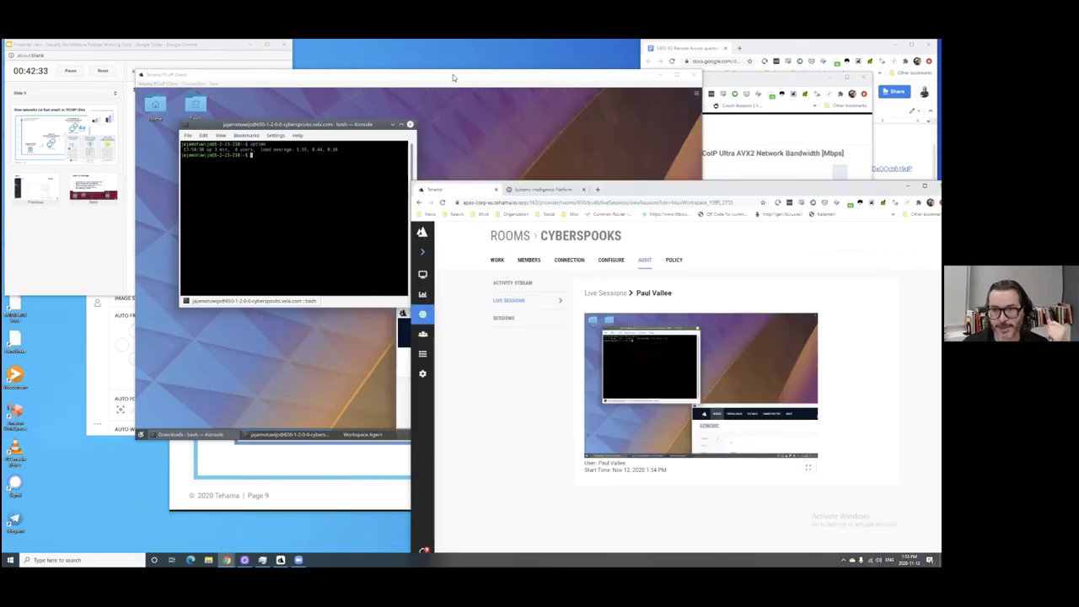
click(452, 75)
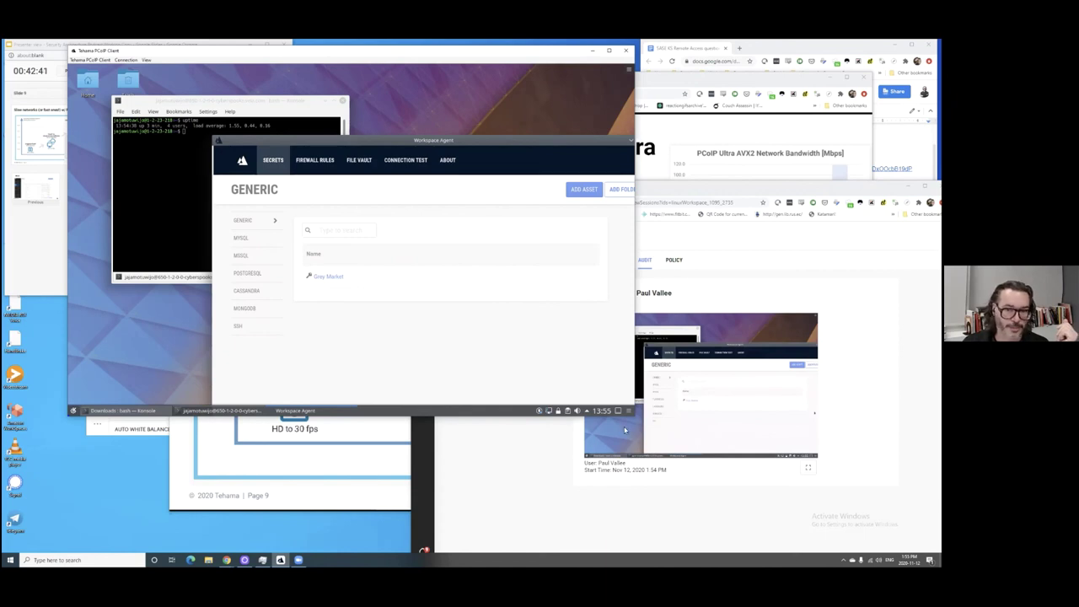
click(506, 466)
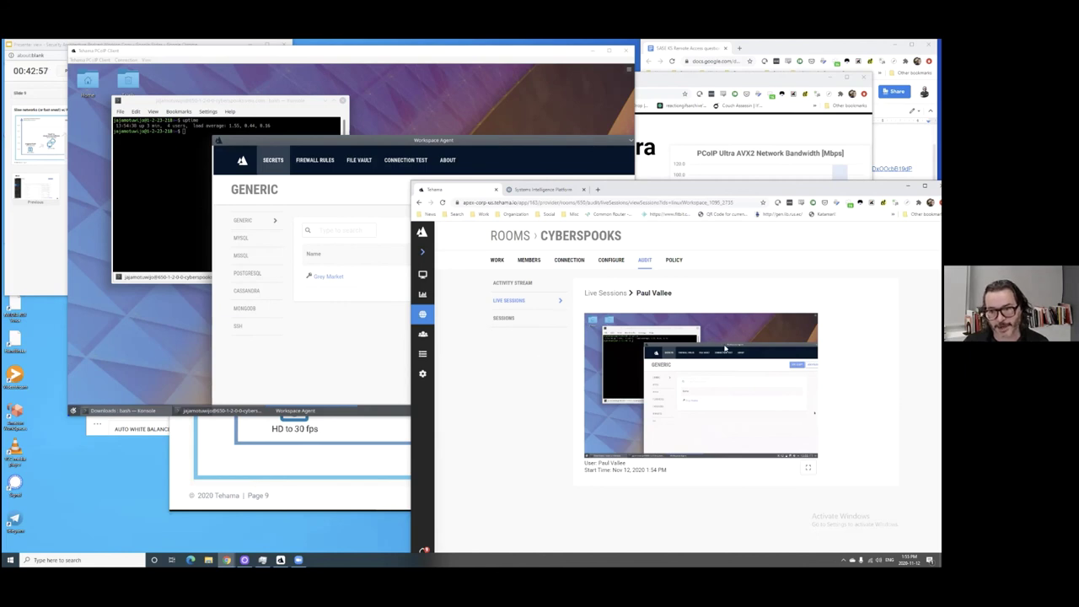
- Filter the CyberSpooks room's audit activity stream to Room Config events with the advanced filters
click(645, 262)
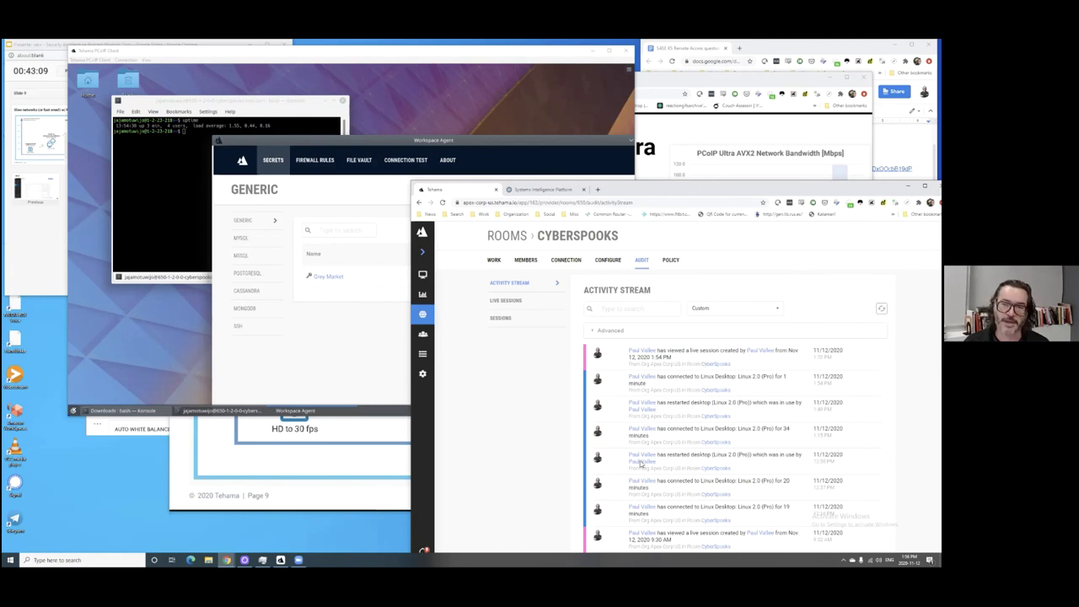
click(646, 333)
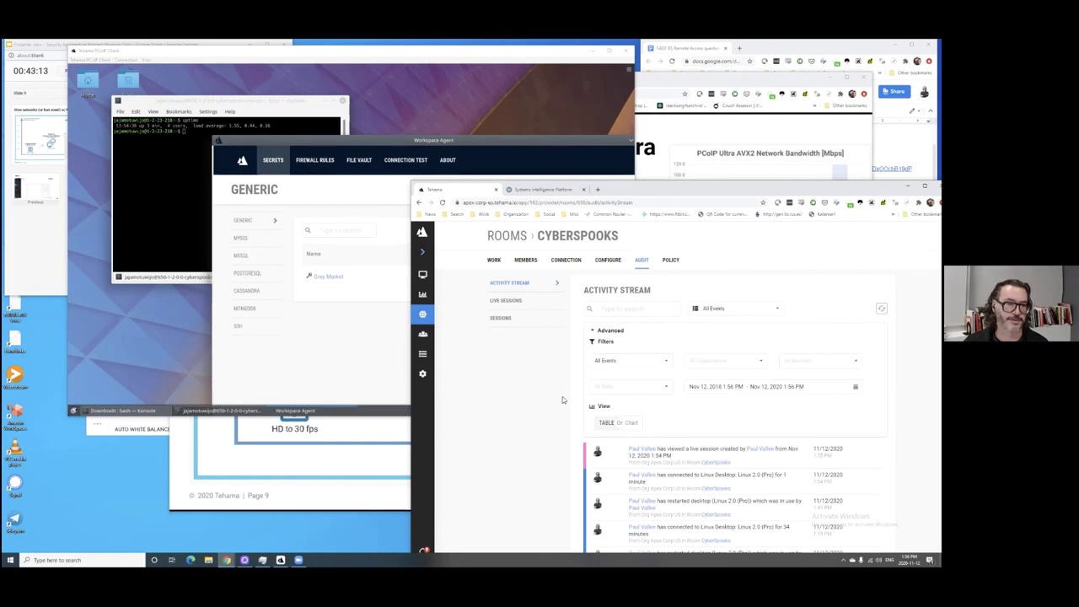
scroll(556, 417, down, 2)
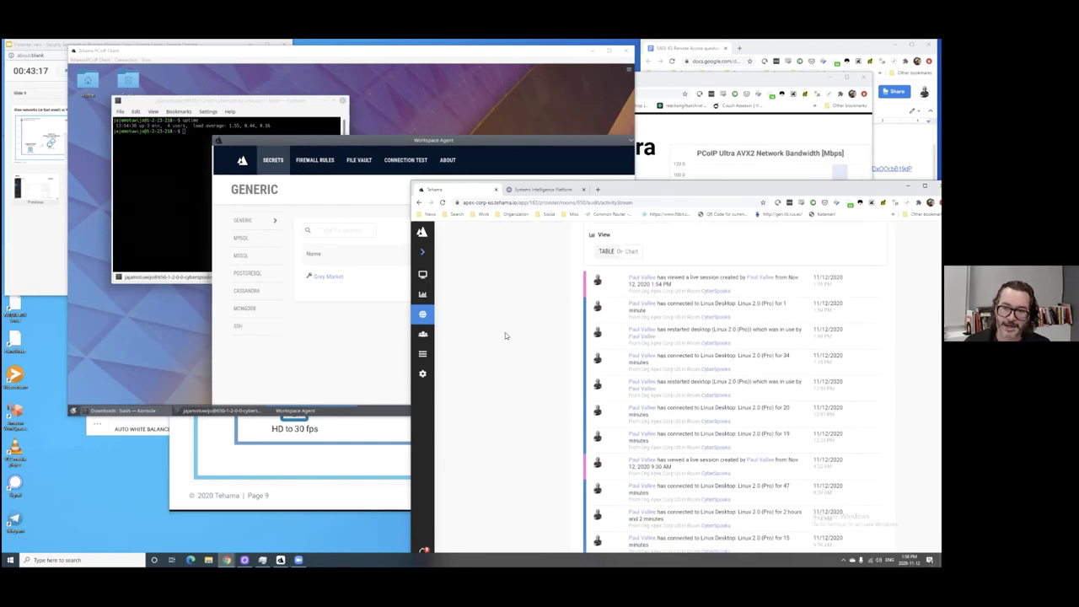
scroll(523, 320, up, 3)
click(665, 334)
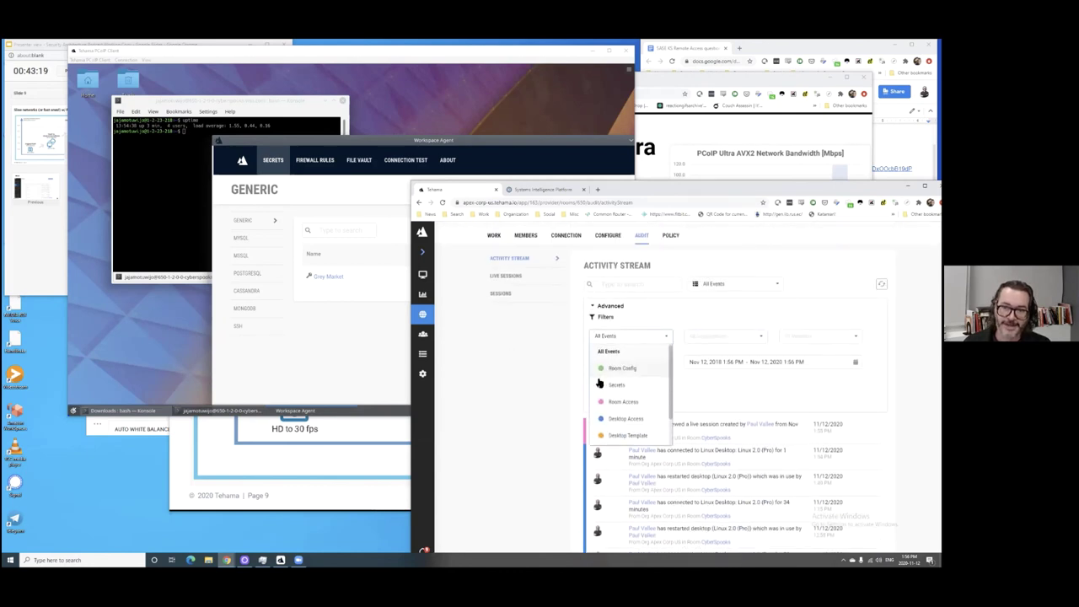
click(615, 376)
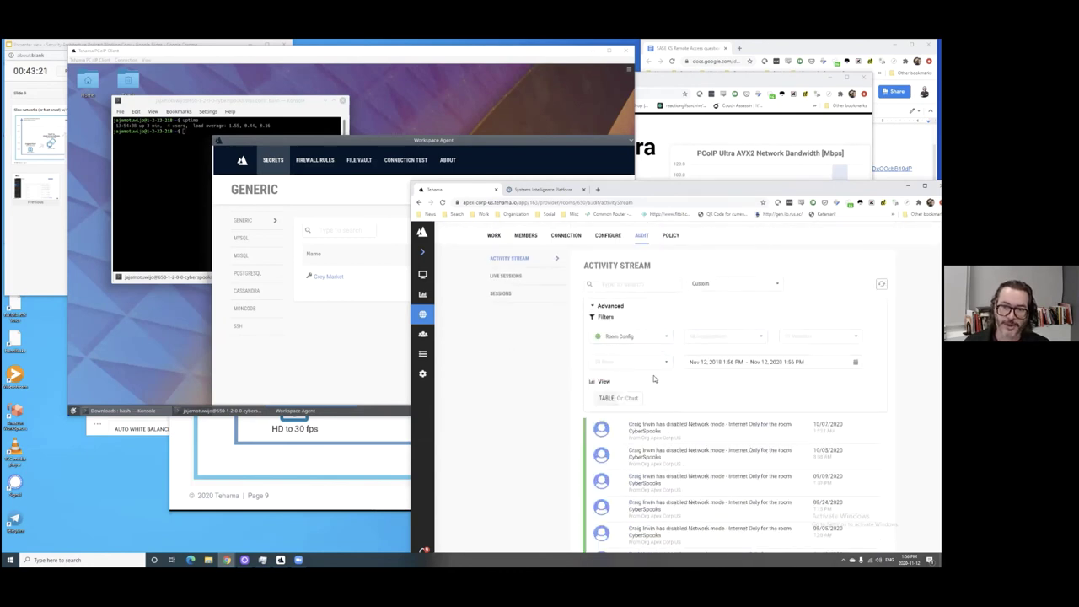
- Read through the room configuration events and highlight the phrase "completed room connectivity" in the oldest visible entry
scroll(571, 396, down, 2)
scroll(569, 388, down, 1)
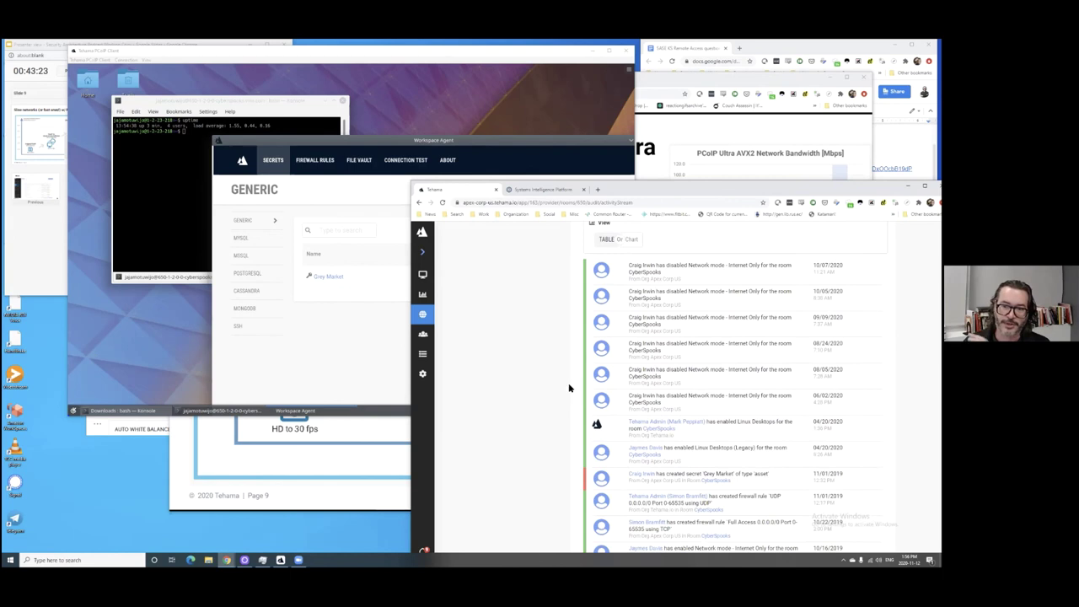
scroll(570, 385, down, 1)
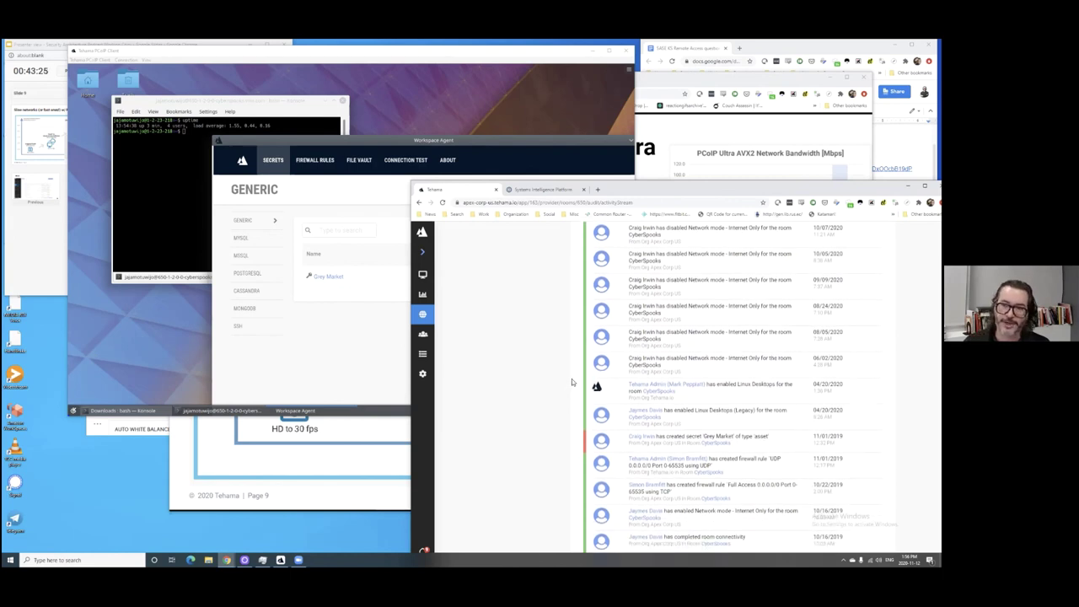
drag(674, 536, 747, 537)
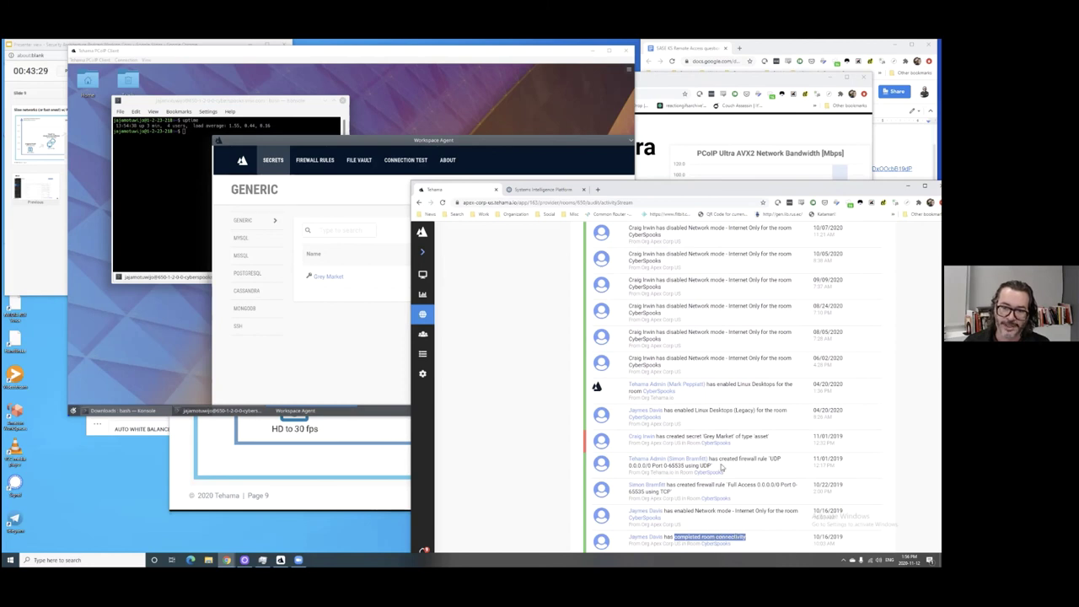
scroll(736, 498, up, 3)
click(651, 328)
click(512, 371)
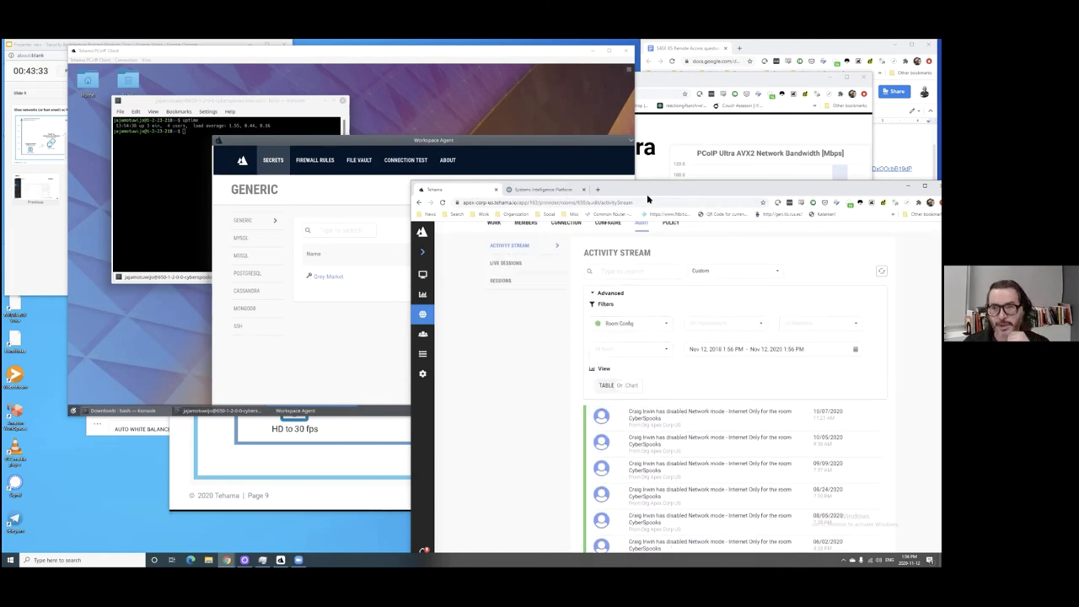
- Switch to Athena and examine the device dashboard's managed devices, platform chart, online devices and location map
click(461, 123)
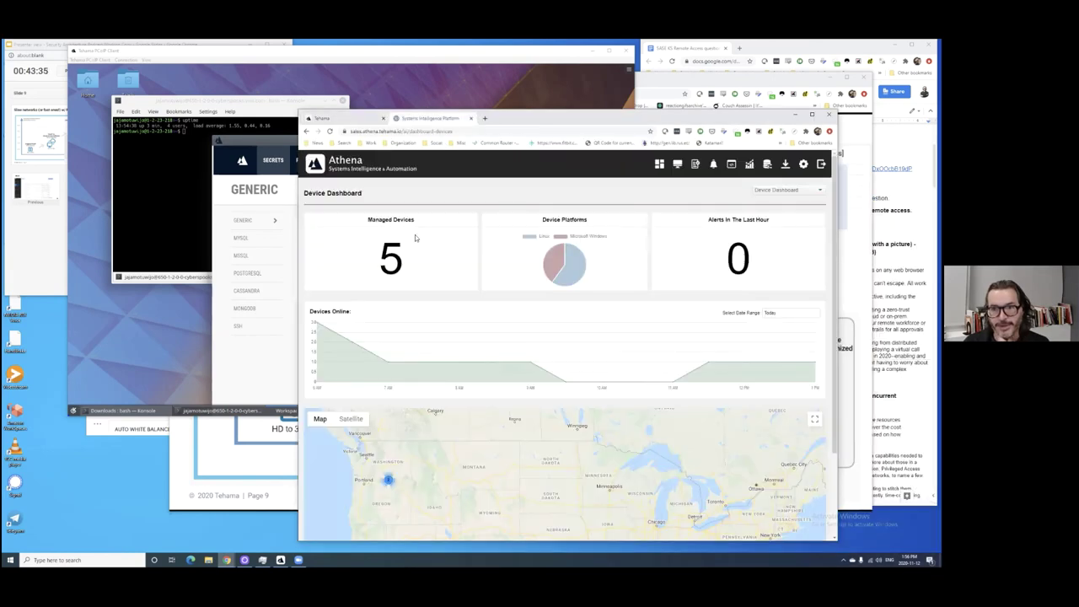
scroll(493, 203, down, 1)
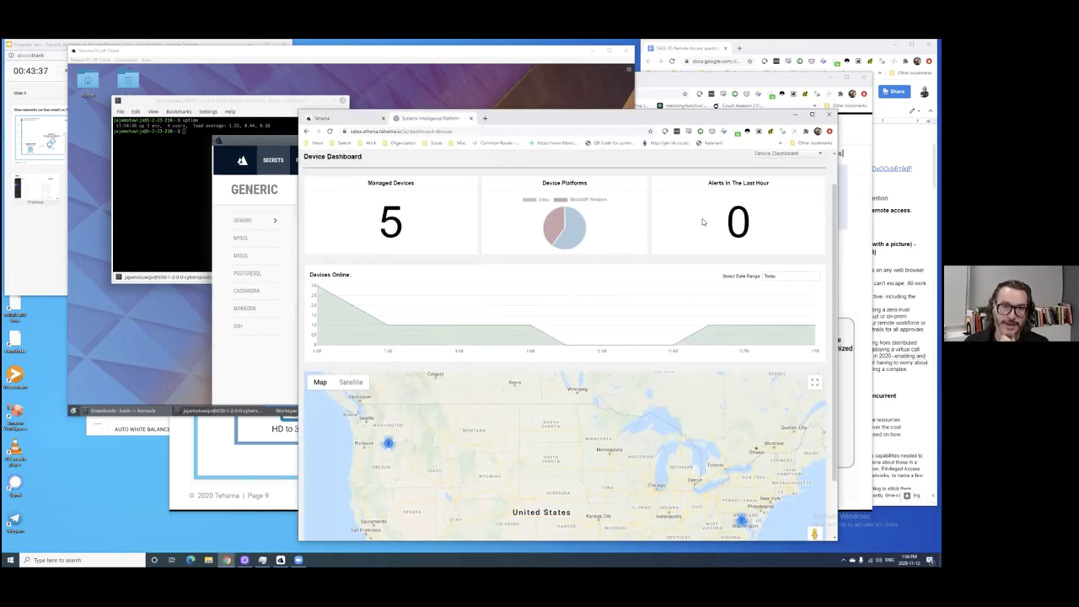
scroll(663, 313, down, 2)
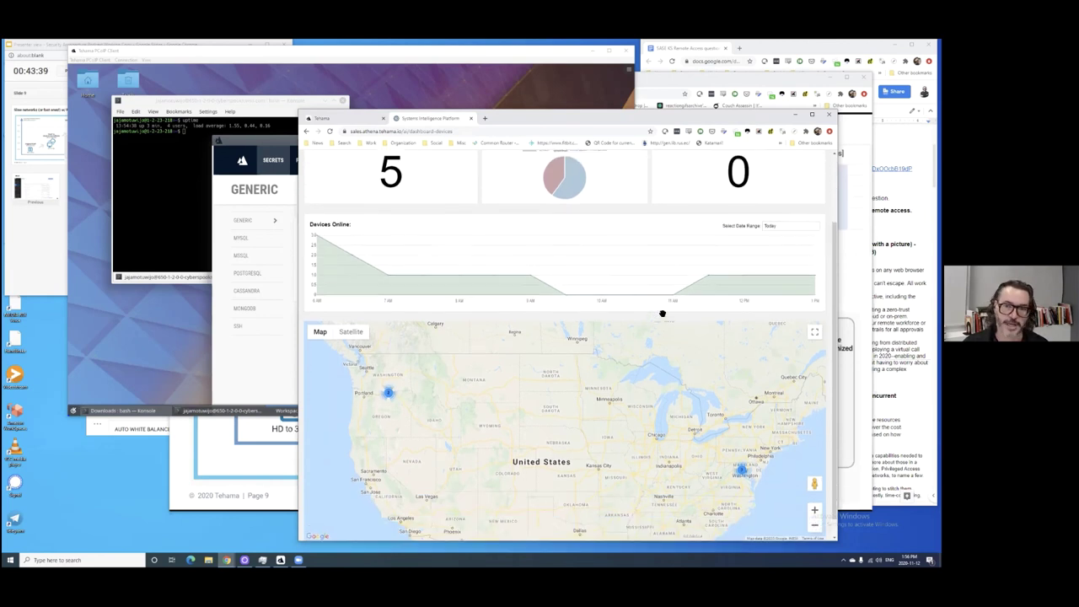
scroll(649, 313, up, 2)
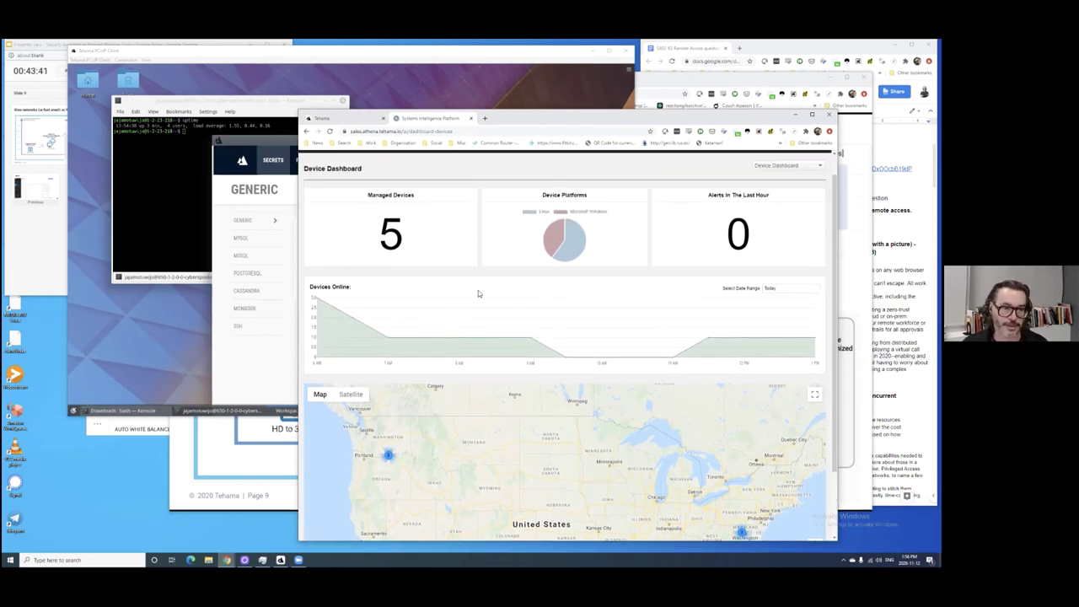
mouse_move(578, 229)
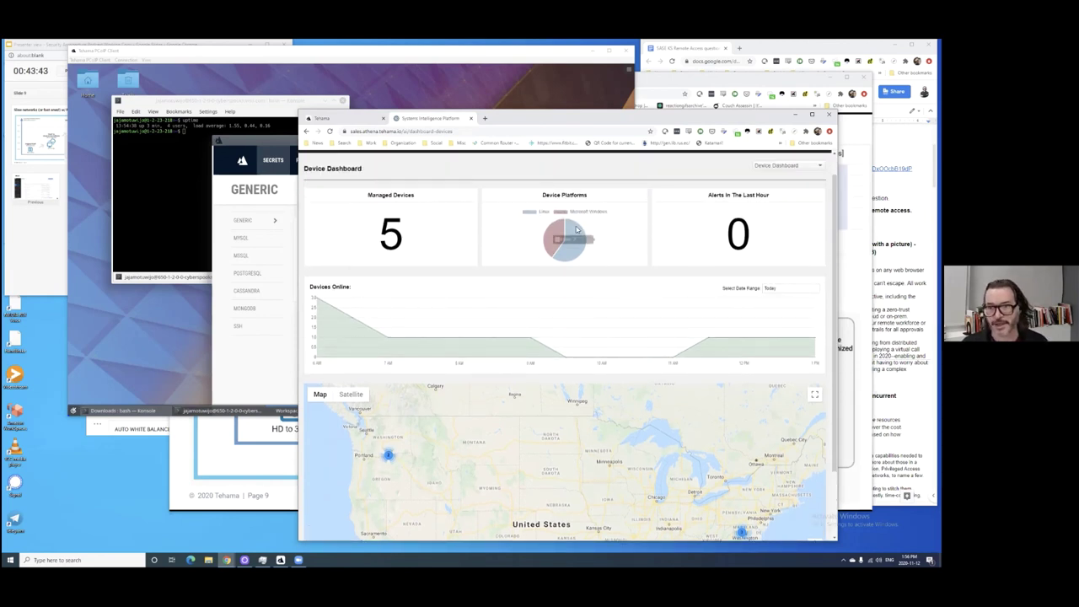
scroll(583, 246, down, 1)
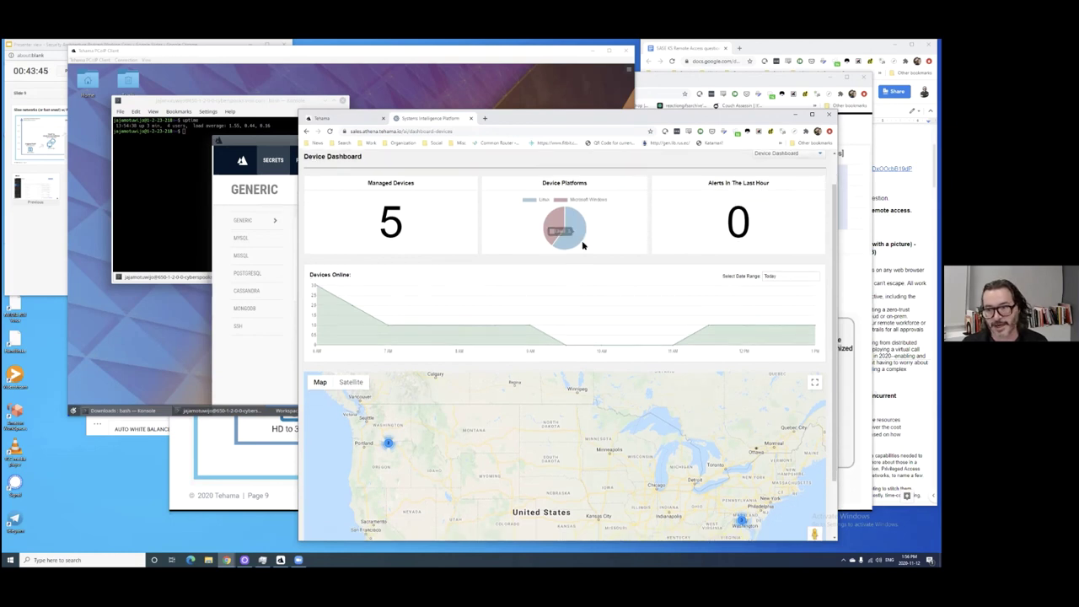
scroll(583, 245, up, 2)
- Open the CyberSpooks desktop from the devices list and review its CPU, memory and network performance charts
click(678, 165)
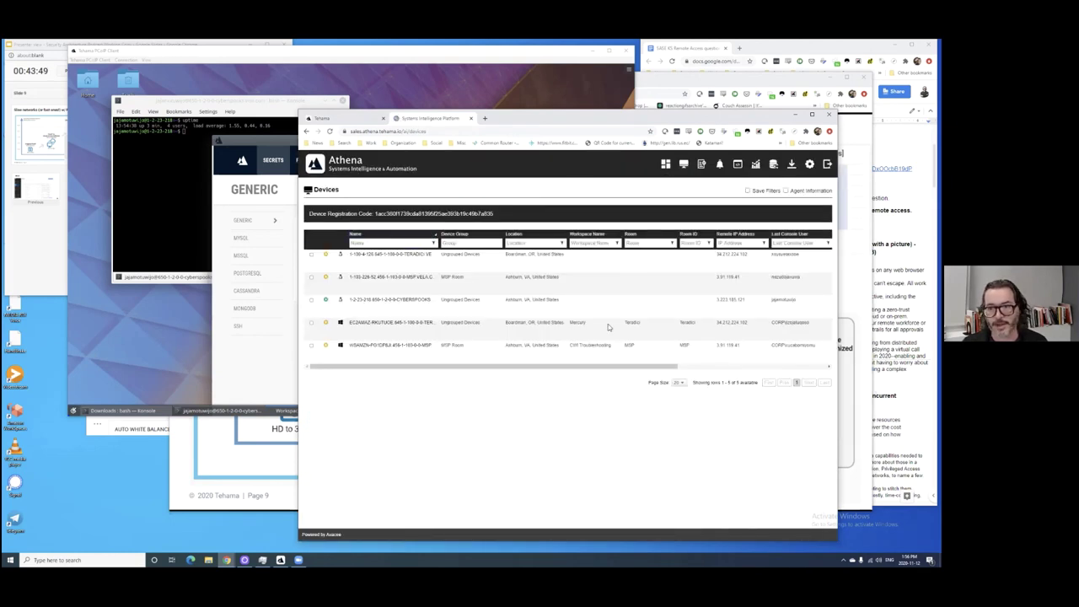
click(392, 301)
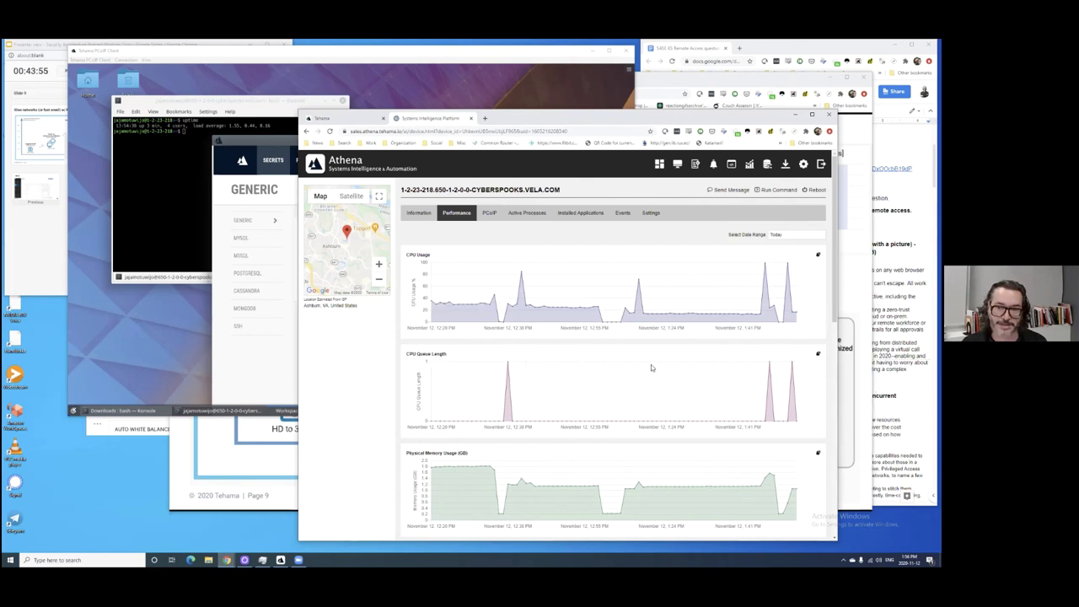
scroll(685, 384, down, 2)
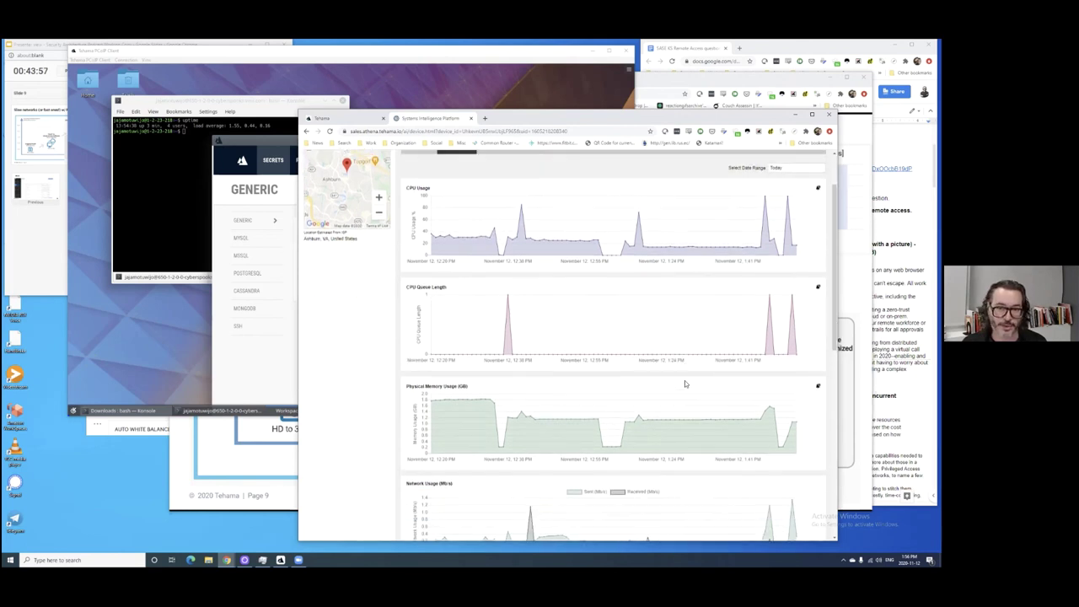
scroll(685, 380, up, 2)
- Review the CyberSpooks device's PCoIP latency, frame-rate and loss charts, and view its active processes
click(484, 213)
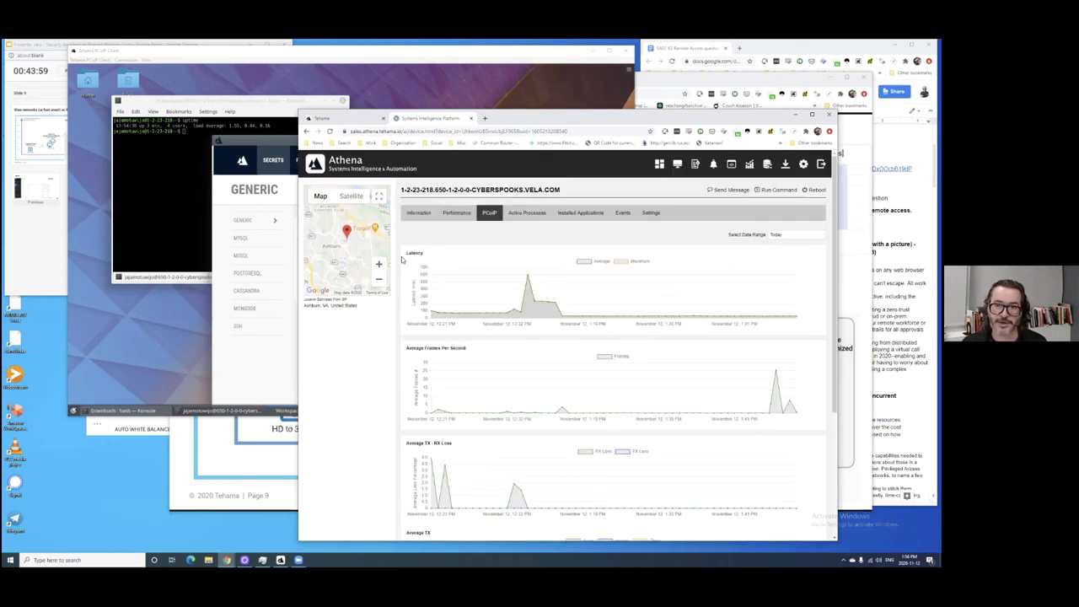
scroll(492, 362, down, 3)
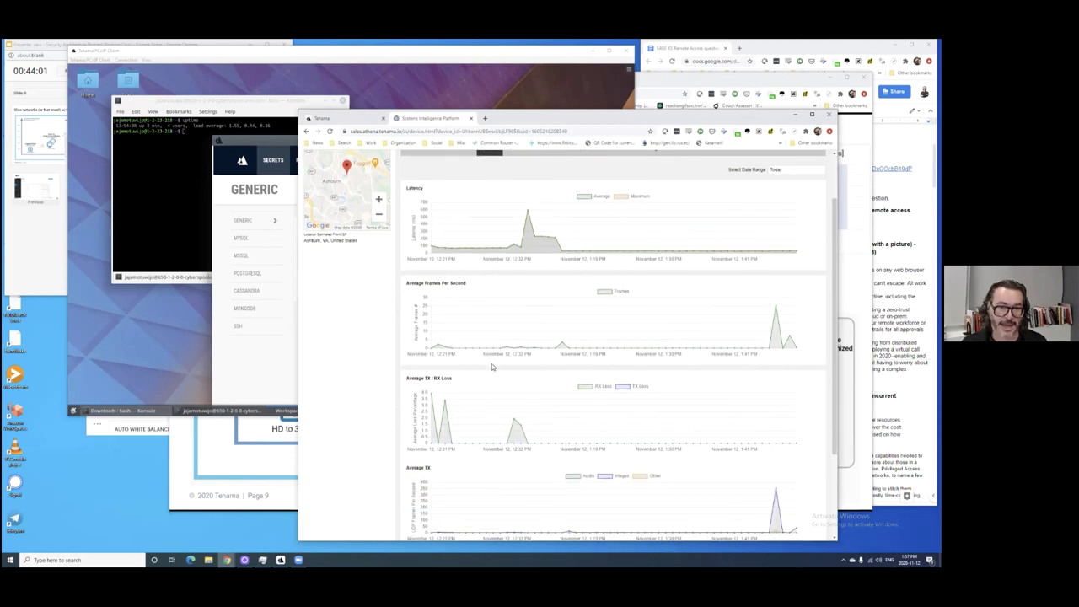
scroll(491, 363, up, 3)
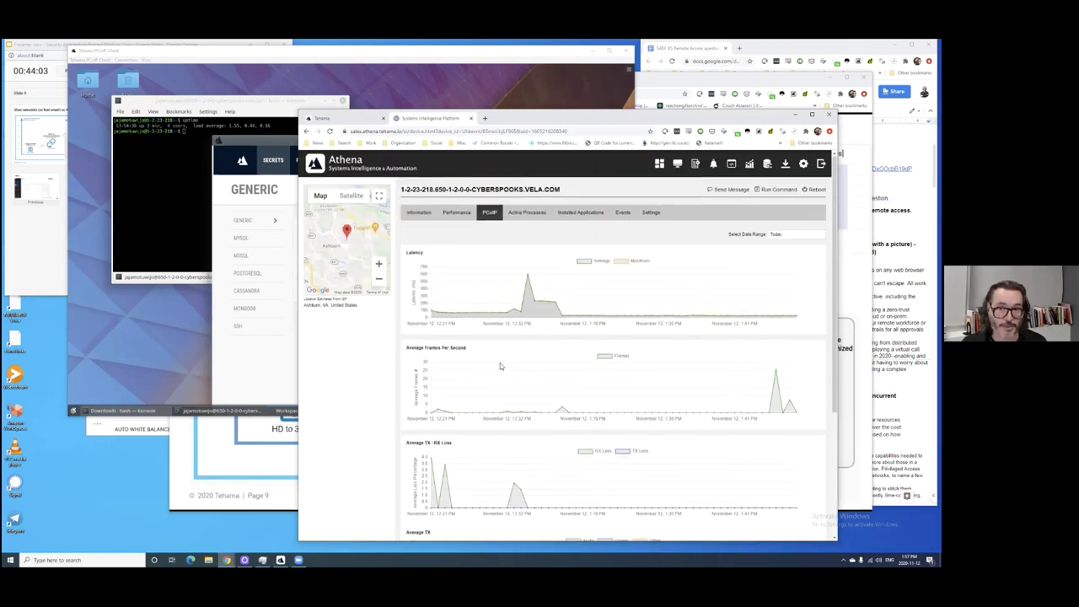
click(527, 214)
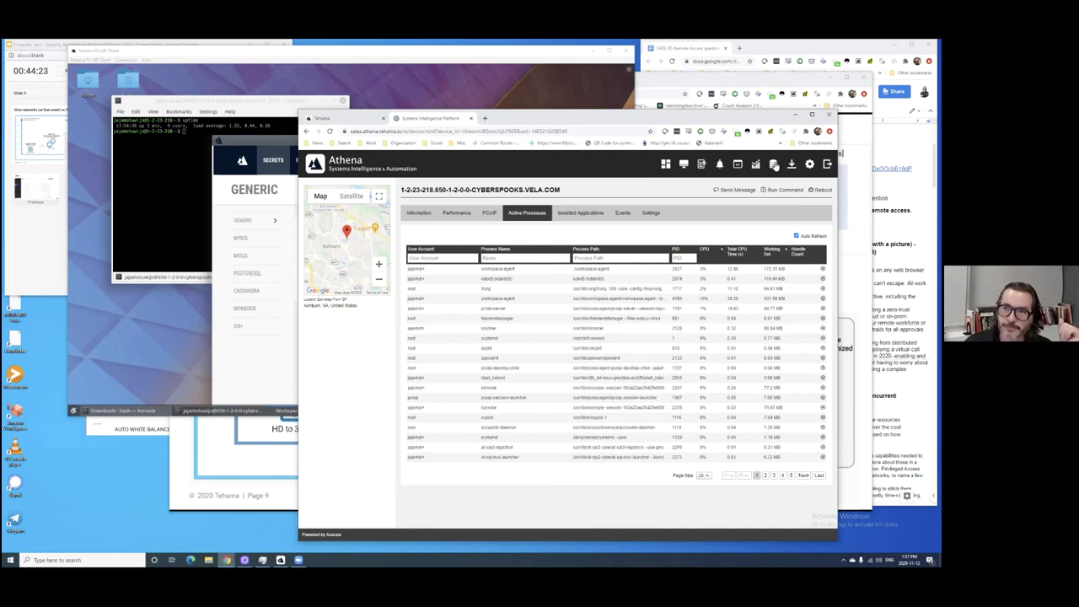
- View the Windows Logons & Sessions report and the Scripts page, including its name filter builder
click(754, 165)
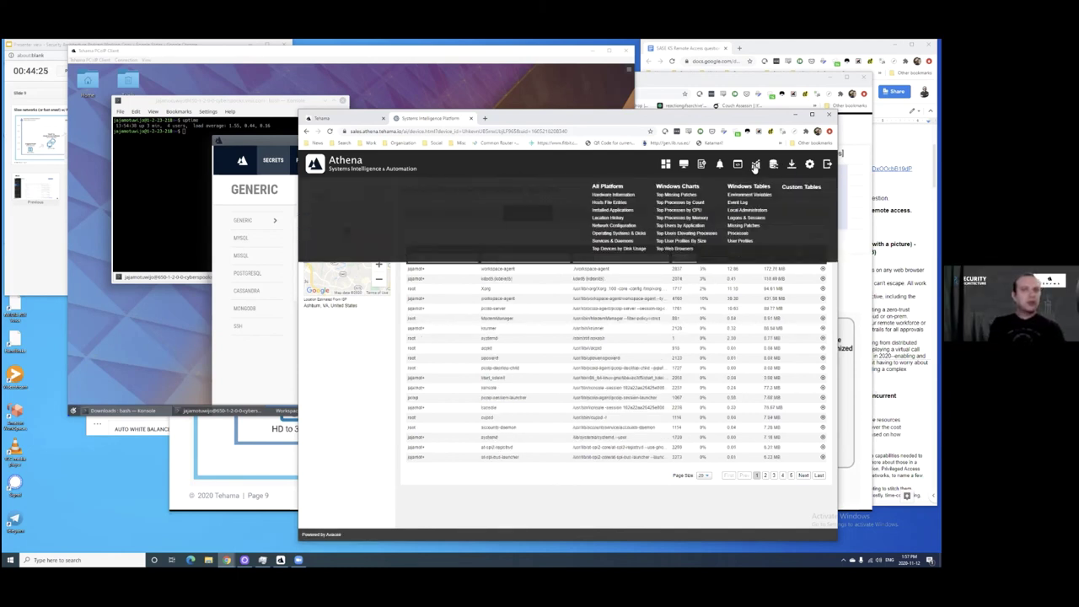
click(744, 217)
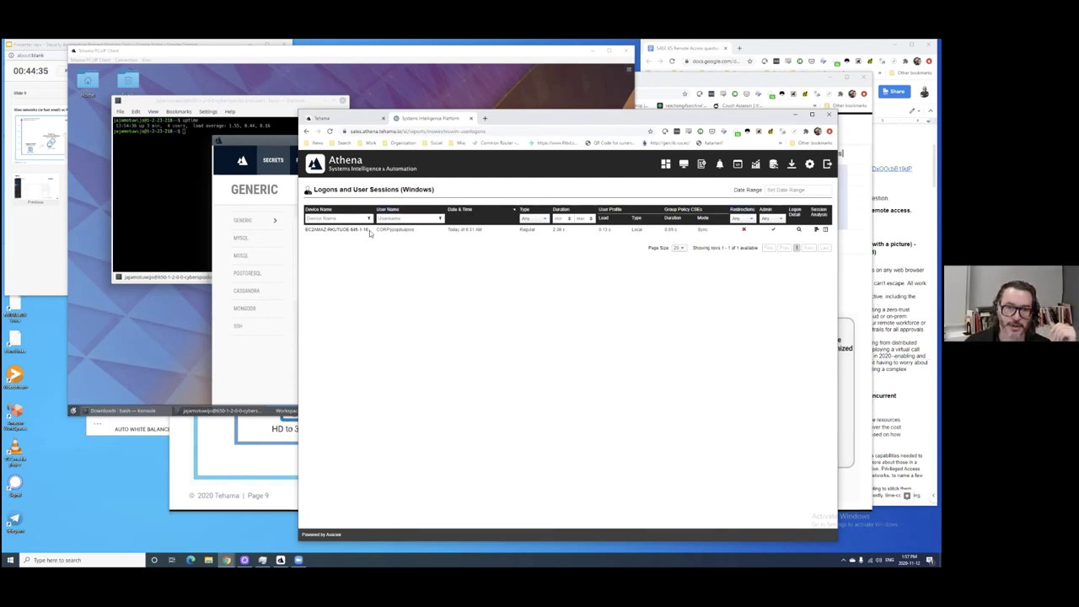
click(740, 165)
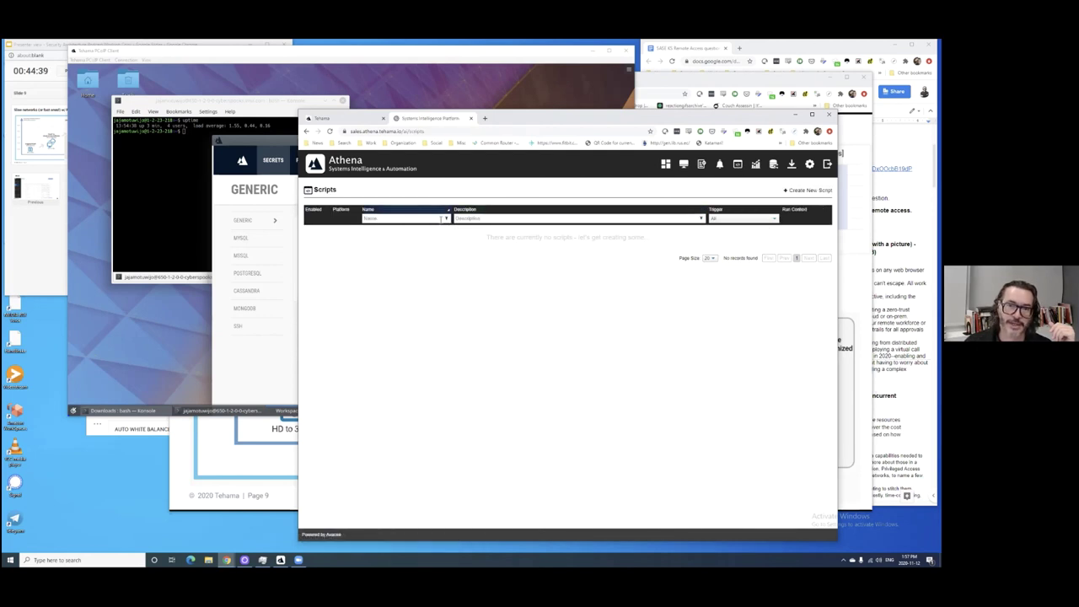
click(446, 218)
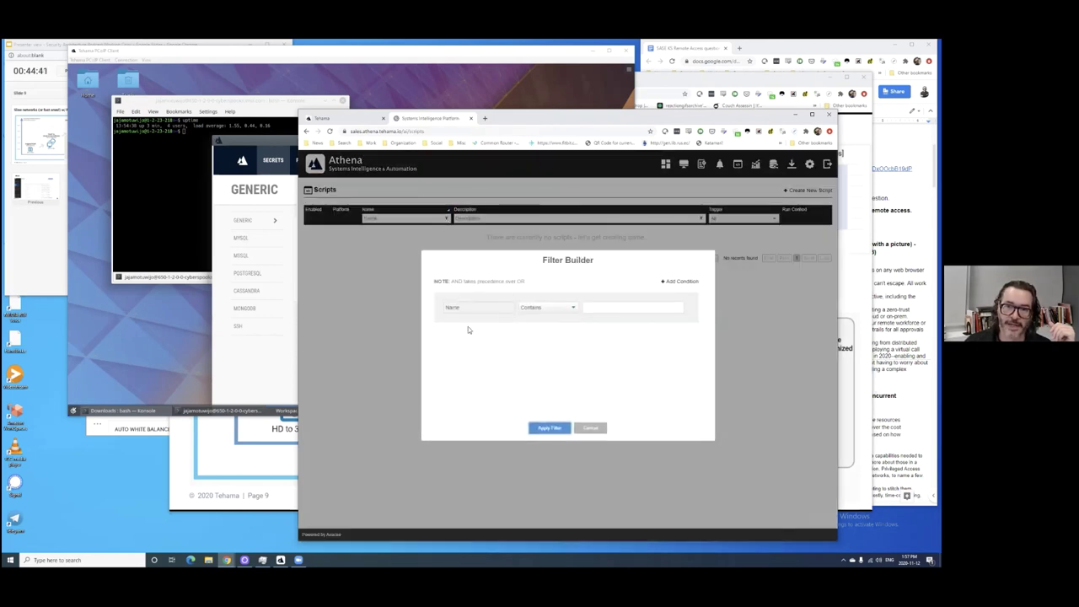
click(590, 427)
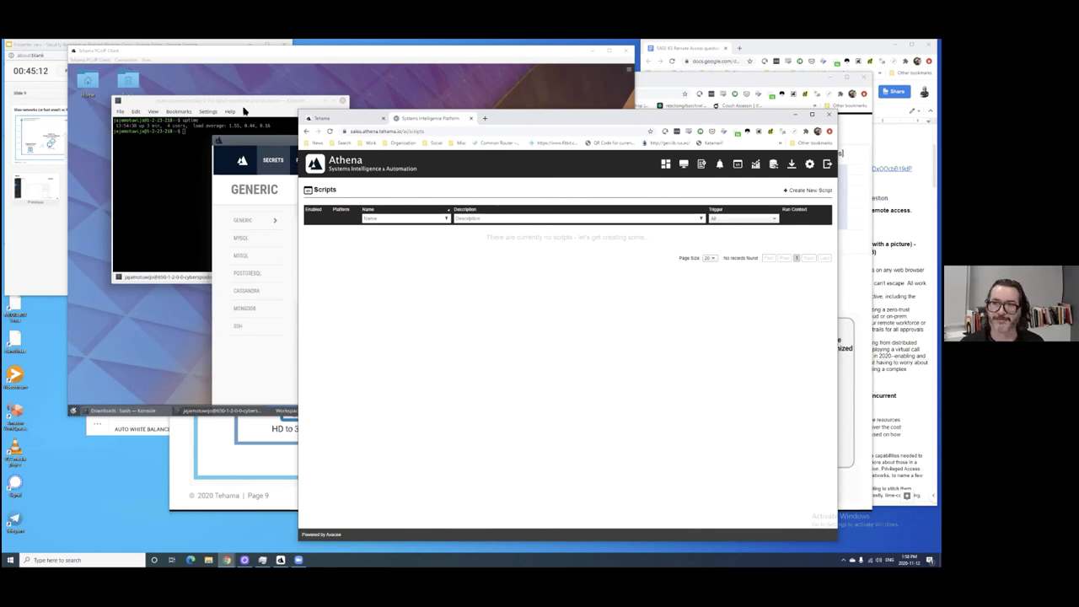
click(755, 166)
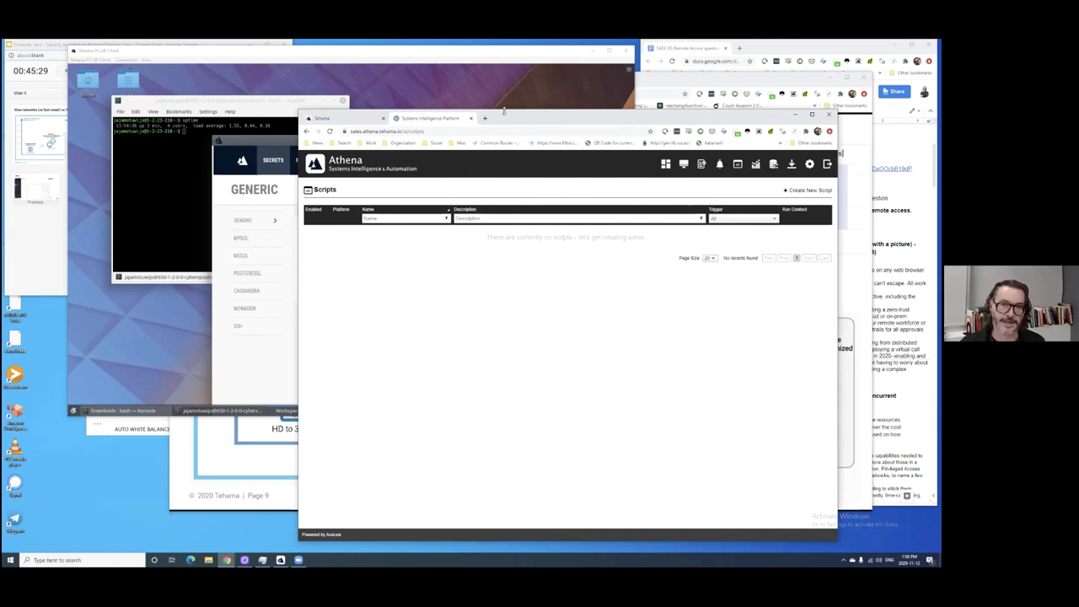
- Return to Tehama and check the status of the CyberSpooks room's Linux desktops
click(367, 118)
scroll(383, 219, up, 1)
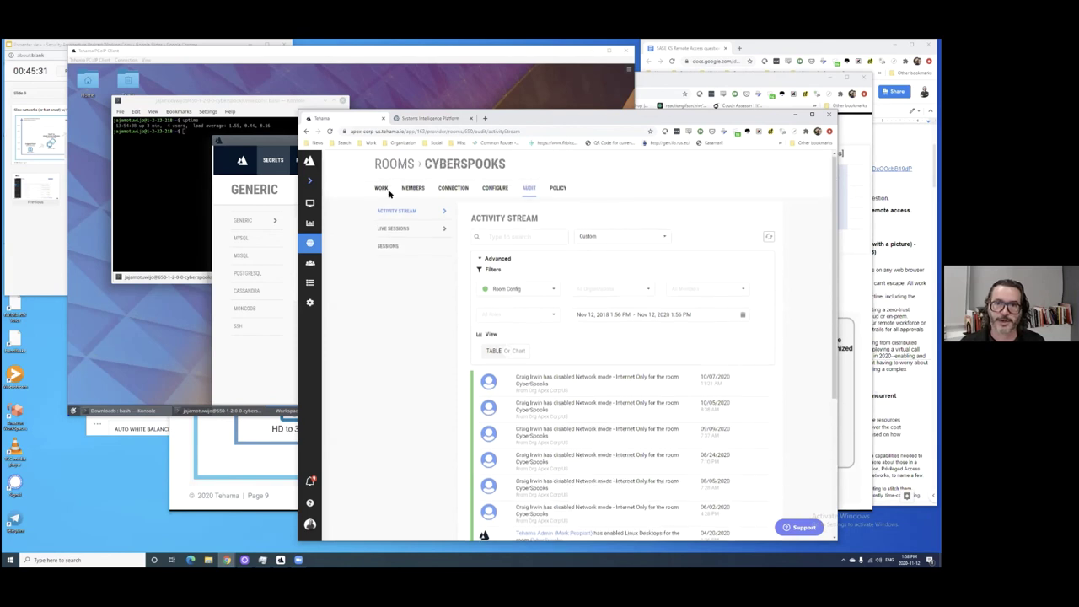
click(383, 189)
click(607, 295)
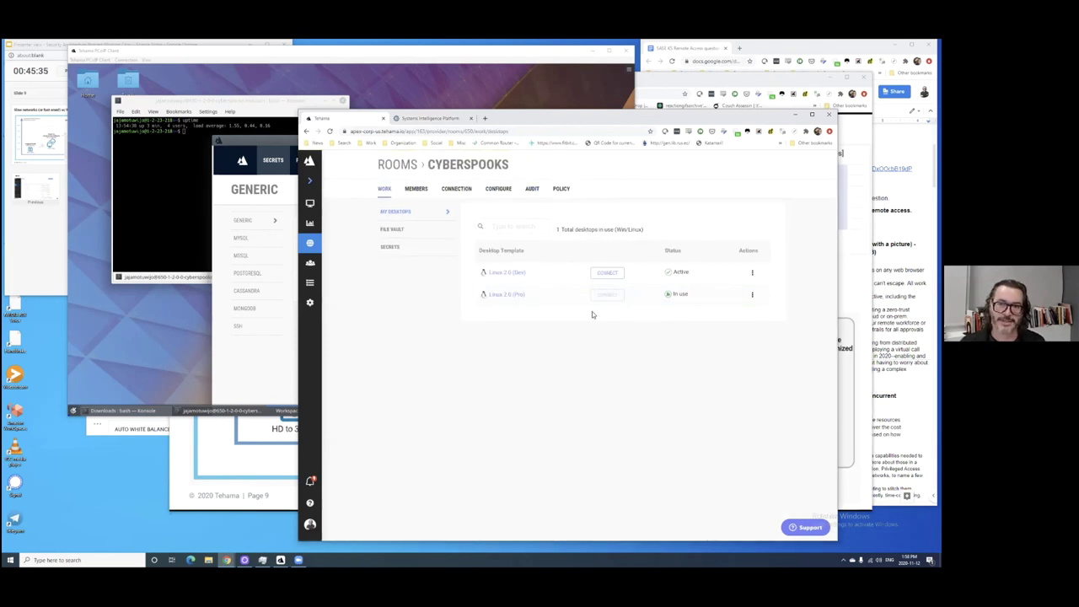